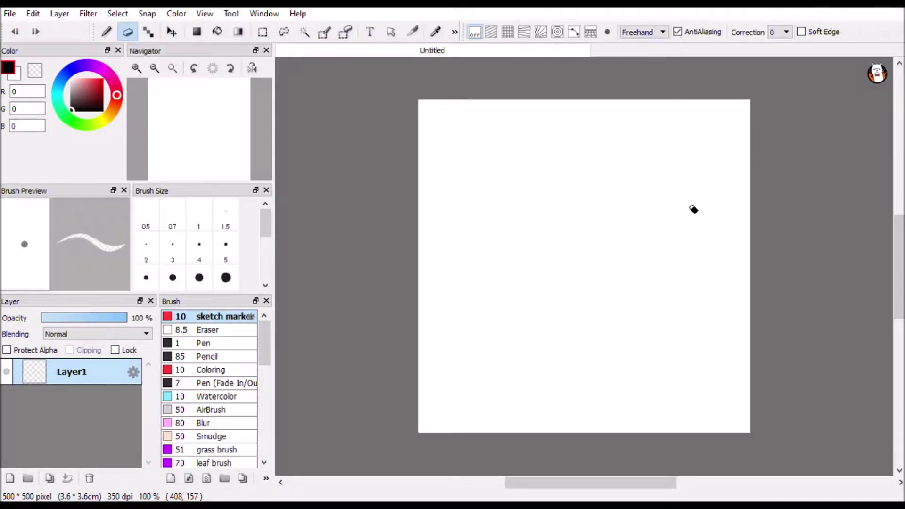
{"action": "key", "text": "b"}
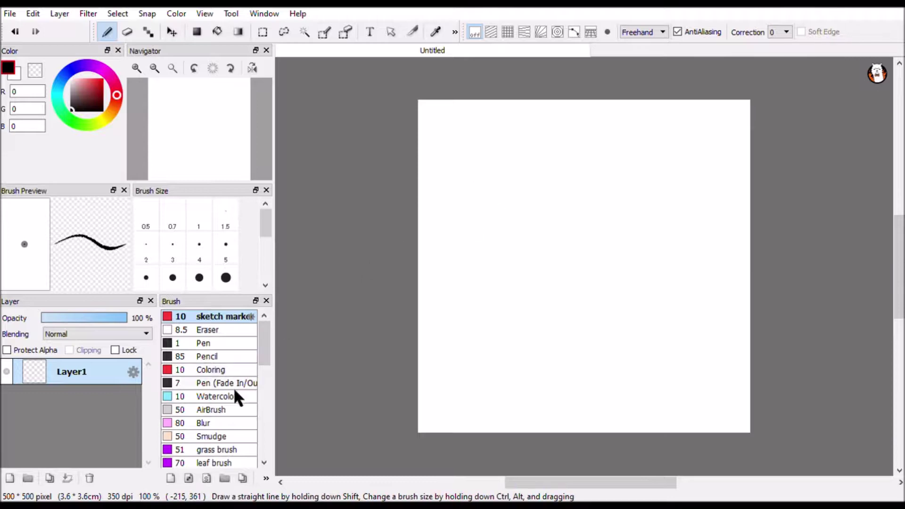
{"action": "left_click_drag", "start_coordinate": [465, 243], "coordinate": [474, 231]}
{"action": "key", "text": "x"}
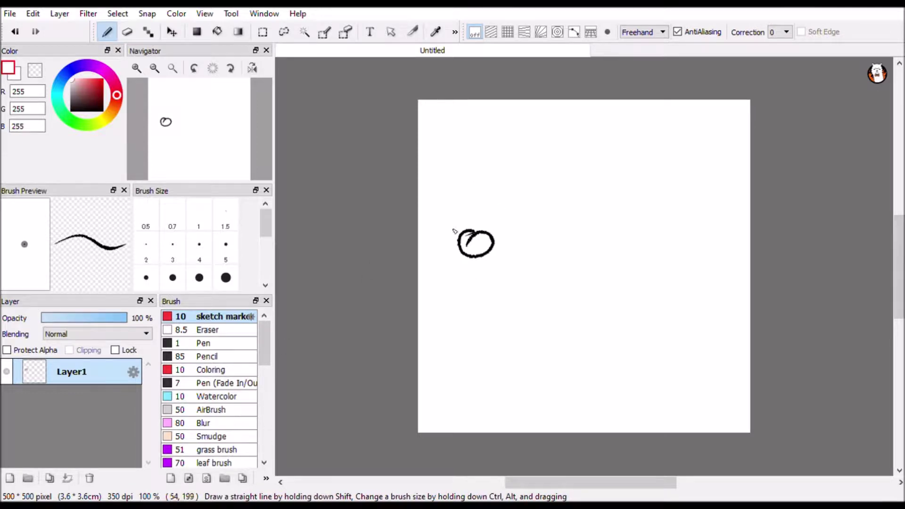
{"action": "key", "text": "ctrl+Up"}
{"action": "key", "text": "ctrl+Down"}
{"action": "key", "text": "ctrl+z"}
{"action": "key", "text": "ctrl+y"}
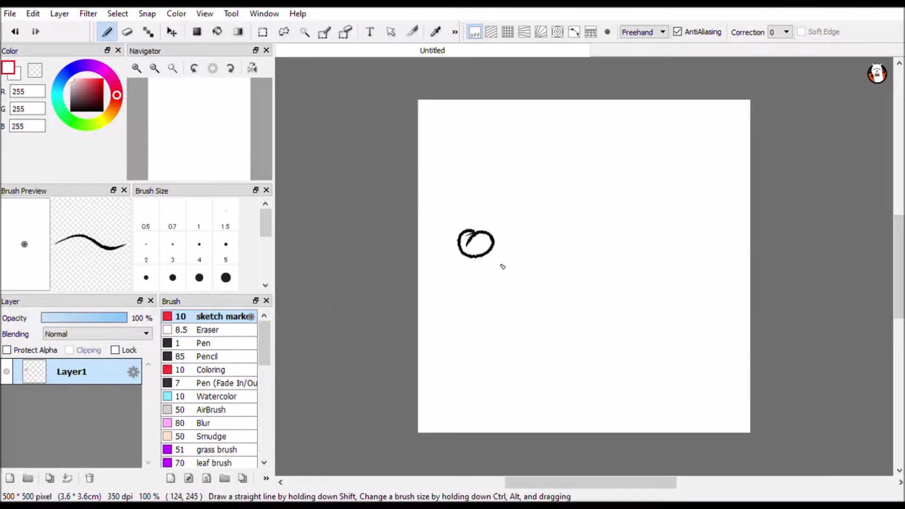
{"action": "key", "text": "ctrl+z"}
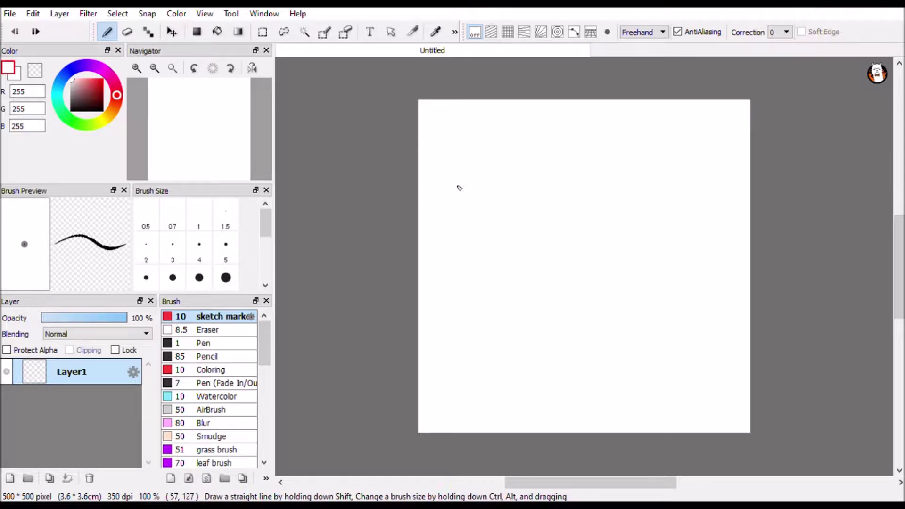
Sketch a rough figure in black with the sketch marker, including head, torso with joined hands, hips and legs
{"action": "left_click", "coordinate": [101, 109]}
{"action": "mouse_move", "coordinate": [566, 211]}
{"action": "left_mouse_down"}
{"action": "mouse_move", "coordinate": [586, 222]}
{"action": "mouse_move", "coordinate": [557, 239]}
{"action": "mouse_move", "coordinate": [582, 264]}
{"action": "mouse_move", "coordinate": [595, 252]}
{"action": "mouse_move", "coordinate": [569, 256]}
{"action": "left_mouse_up"}
{"action": "mouse_move", "coordinate": [583, 295]}
{"action": "left_mouse_down"}
{"action": "mouse_move", "coordinate": [582, 272]}
{"action": "mouse_move", "coordinate": [548, 301]}
{"action": "mouse_move", "coordinate": [587, 324]}
{"action": "mouse_move", "coordinate": [603, 315]}
{"action": "left_mouse_up"}
{"action": "mouse_move", "coordinate": [595, 275]}
{"action": "left_mouse_down"}
{"action": "mouse_move", "coordinate": [608, 306]}
{"action": "mouse_move", "coordinate": [580, 325]}
{"action": "mouse_move", "coordinate": [564, 292]}
{"action": "mouse_move", "coordinate": [599, 312]}
{"action": "left_mouse_up"}
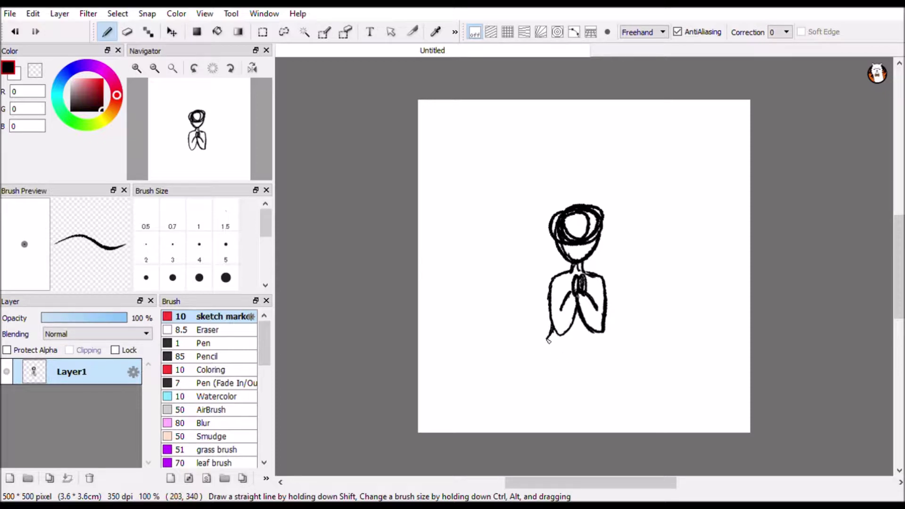
{"action": "mouse_move", "coordinate": [549, 340]}
{"action": "left_mouse_down"}
{"action": "mouse_move", "coordinate": [540, 363]}
{"action": "mouse_move", "coordinate": [559, 386]}
{"action": "left_mouse_up"}
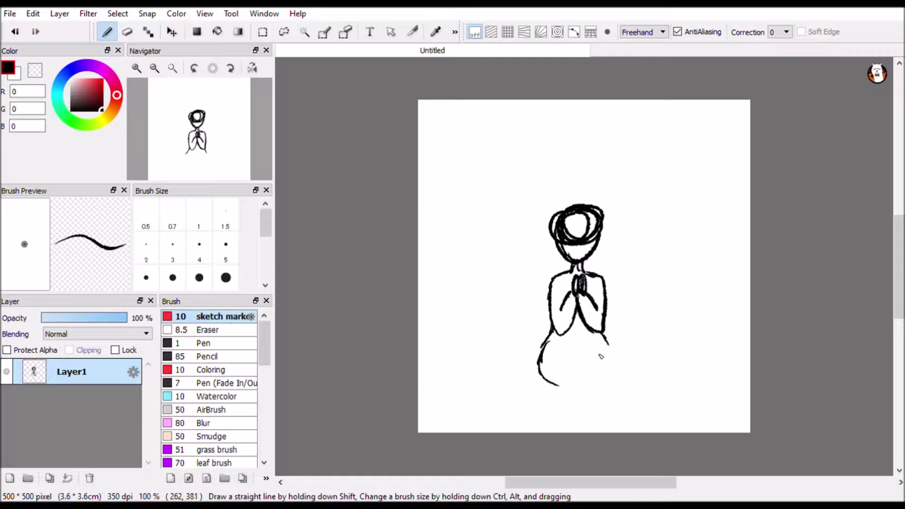
{"action": "mouse_move", "coordinate": [602, 341]}
{"action": "left_mouse_down"}
{"action": "mouse_move", "coordinate": [612, 366]}
{"action": "mouse_move", "coordinate": [603, 389]}
{"action": "left_mouse_up"}
{"action": "mouse_move", "coordinate": [567, 355]}
{"action": "left_mouse_down"}
{"action": "mouse_move", "coordinate": [587, 373]}
{"action": "mouse_move", "coordinate": [579, 418]}
{"action": "mouse_move", "coordinate": [588, 371]}
{"action": "mouse_move", "coordinate": [586, 400]}
{"action": "mouse_move", "coordinate": [573, 380]}
{"action": "left_mouse_up"}
{"action": "left_click_drag", "start_coordinate": [562, 377], "coordinate": [560, 418]}
{"action": "left_click_drag", "start_coordinate": [600, 371], "coordinate": [600, 422]}
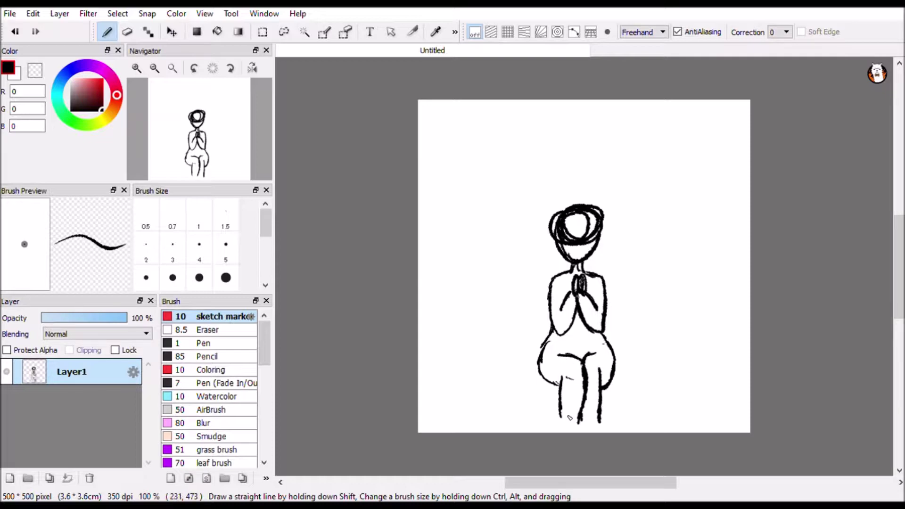
{"action": "left_click_drag", "start_coordinate": [567, 410], "coordinate": [563, 425]}
Erase the whole figure sketch from Layer1
{"action": "key", "text": "e"}
{"action": "mouse_move", "coordinate": [585, 217]}
{"action": "left_mouse_down"}
{"action": "mouse_move", "coordinate": [569, 231]}
{"action": "mouse_move", "coordinate": [597, 279]}
{"action": "mouse_move", "coordinate": [612, 358]}
{"action": "mouse_move", "coordinate": [549, 302]}
{"action": "mouse_move", "coordinate": [598, 253]}
{"action": "mouse_move", "coordinate": [607, 284]}
{"action": "mouse_move", "coordinate": [558, 393]}
{"action": "mouse_move", "coordinate": [586, 419]}
{"action": "mouse_move", "coordinate": [618, 383]}
{"action": "left_mouse_up"}
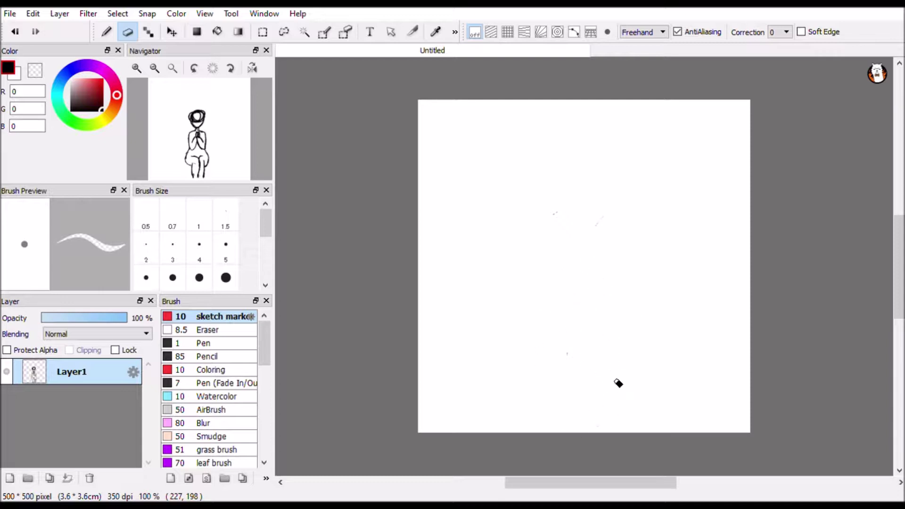
Sketch a larger head with an oval cranium, a jaw and a vertical face guideline in black
{"action": "key", "text": "b"}
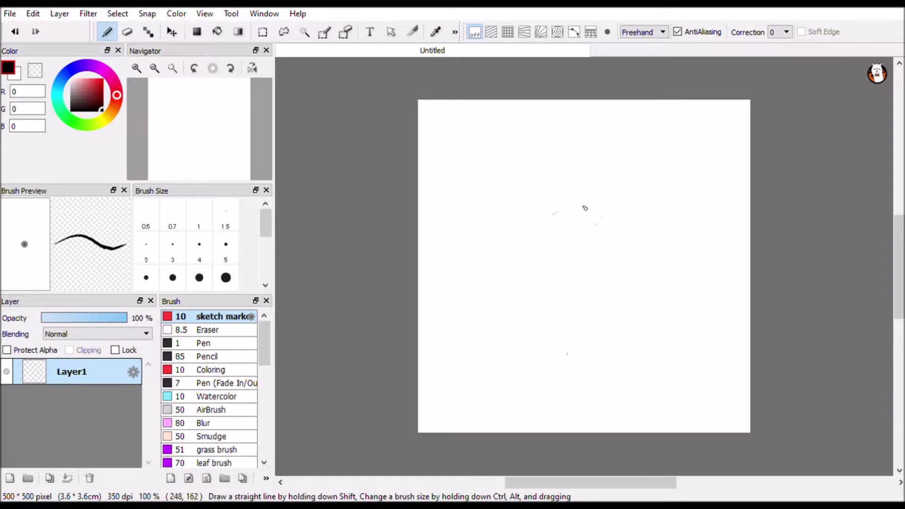
{"action": "mouse_move", "coordinate": [585, 208]}
{"action": "left_mouse_down"}
{"action": "mouse_move", "coordinate": [620, 271]}
{"action": "mouse_move", "coordinate": [543, 255]}
{"action": "mouse_move", "coordinate": [549, 290]}
{"action": "mouse_move", "coordinate": [606, 299]}
{"action": "mouse_move", "coordinate": [575, 311]}
{"action": "left_mouse_up"}
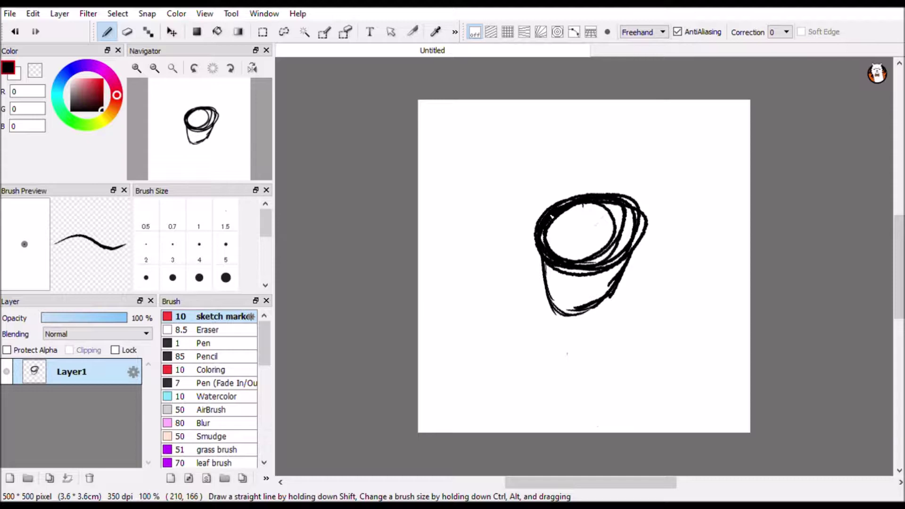
{"action": "mouse_move", "coordinate": [583, 207]}
{"action": "left_mouse_down"}
{"action": "mouse_move", "coordinate": [570, 244]}
{"action": "mouse_move", "coordinate": [568, 311]}
{"action": "left_mouse_up"}
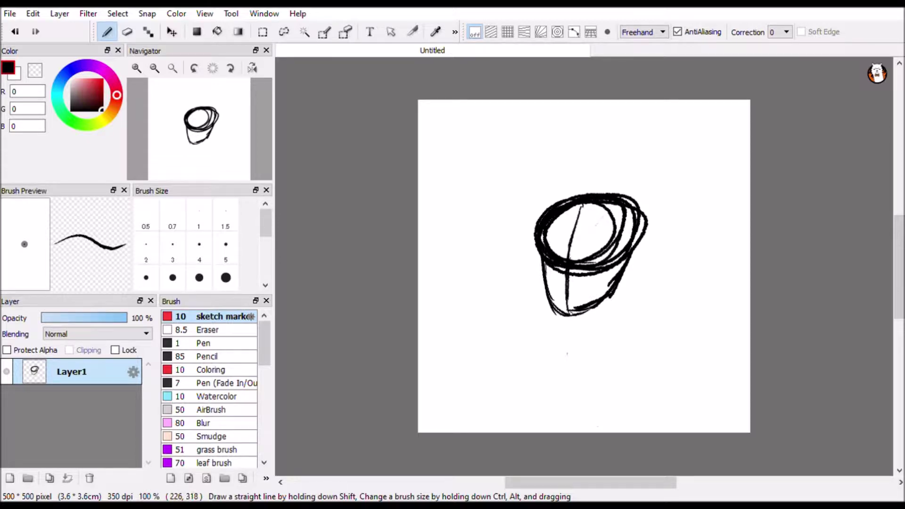
{"action": "left_click_drag", "start_coordinate": [583, 240], "coordinate": [570, 261]}
Sketch the neck, shoulders and both arms down to the canvas edge, with a curved off-shoulder neckline across the chest
{"action": "mouse_move", "coordinate": [586, 208]}
{"action": "left_mouse_down"}
{"action": "mouse_move", "coordinate": [570, 259]}
{"action": "mouse_move", "coordinate": [568, 310]}
{"action": "mouse_move", "coordinate": [613, 308]}
{"action": "mouse_move", "coordinate": [618, 334]}
{"action": "mouse_move", "coordinate": [585, 330]}
{"action": "left_mouse_up"}
{"action": "mouse_move", "coordinate": [613, 326]}
{"action": "left_mouse_down"}
{"action": "mouse_move", "coordinate": [679, 354]}
{"action": "mouse_move", "coordinate": [700, 377]}
{"action": "mouse_move", "coordinate": [693, 410]}
{"action": "left_mouse_up"}
{"action": "mouse_move", "coordinate": [584, 311]}
{"action": "left_mouse_down"}
{"action": "mouse_move", "coordinate": [582, 325]}
{"action": "mouse_move", "coordinate": [542, 332]}
{"action": "mouse_move", "coordinate": [514, 351]}
{"action": "mouse_move", "coordinate": [511, 390]}
{"action": "mouse_move", "coordinate": [524, 393]}
{"action": "mouse_move", "coordinate": [518, 427]}
{"action": "left_mouse_up"}
{"action": "left_click_drag", "start_coordinate": [515, 354], "coordinate": [507, 415]}
{"action": "left_click_drag", "start_coordinate": [689, 375], "coordinate": [703, 433]}
{"action": "left_click_drag", "start_coordinate": [665, 399], "coordinate": [655, 434]}
{"action": "left_click_drag", "start_coordinate": [654, 395], "coordinate": [649, 432]}
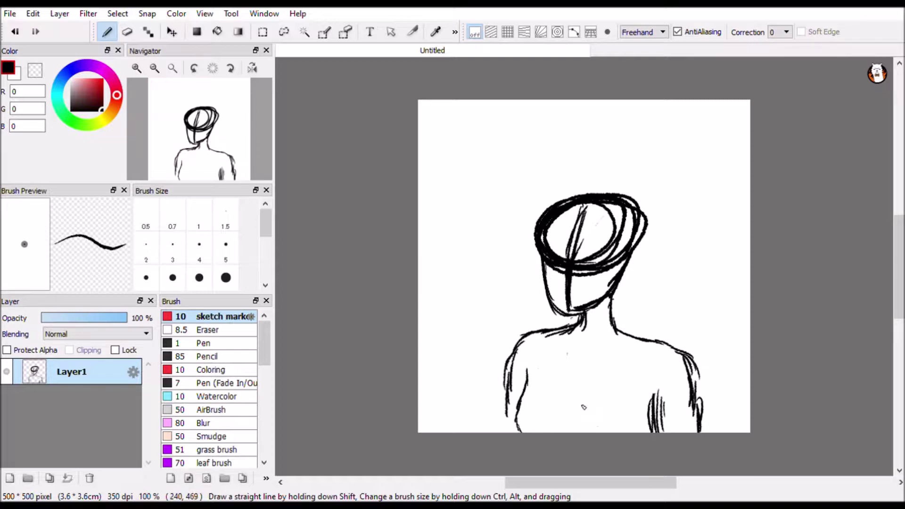
{"action": "mouse_move", "coordinate": [522, 356]}
{"action": "left_mouse_down"}
{"action": "mouse_move", "coordinate": [623, 379]}
{"action": "mouse_move", "coordinate": [683, 372]}
{"action": "mouse_move", "coordinate": [574, 367]}
{"action": "left_mouse_up"}
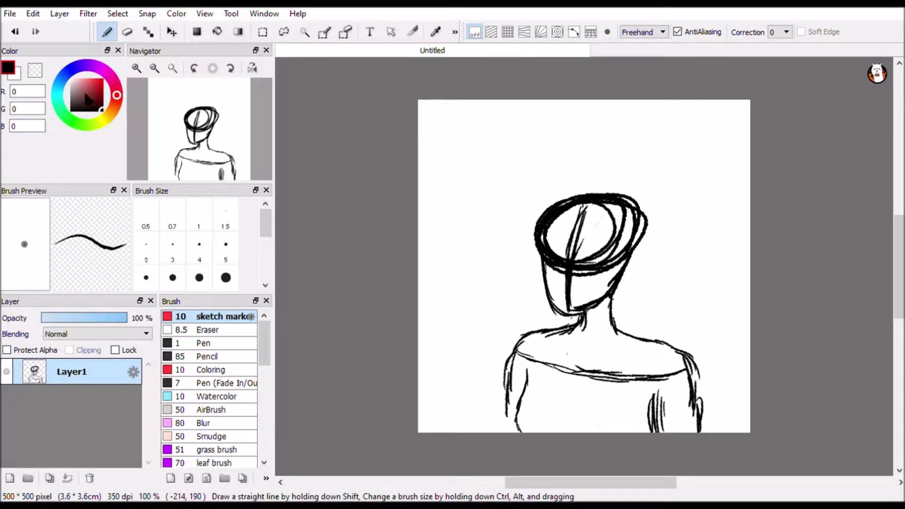
Sketch the eyes, nose and mouth in magenta (RGB 193, 0, 134)
{"action": "left_click", "coordinate": [109, 76]}
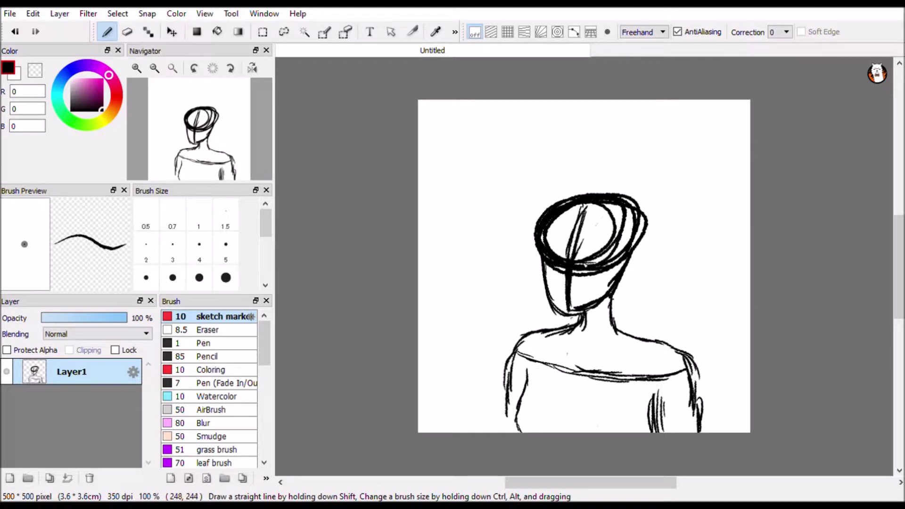
{"action": "left_click", "coordinate": [102, 86]}
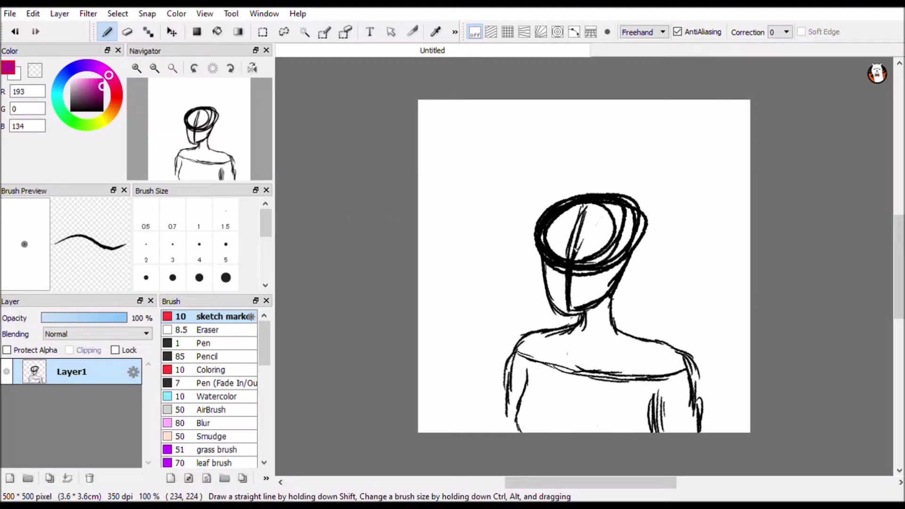
{"action": "left_click_drag", "start_coordinate": [576, 257], "coordinate": [596, 259]}
{"action": "left_click_drag", "start_coordinate": [569, 260], "coordinate": [550, 258]}
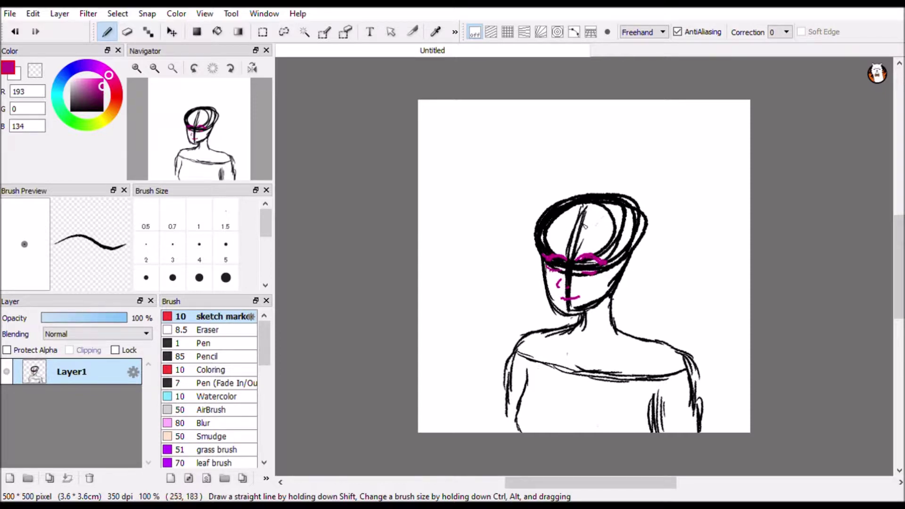
Sketch the fringe and long wavy hair on both sides of the face in blue (RGB 0, 10, 193)
{"action": "left_click", "coordinate": [71, 70]}
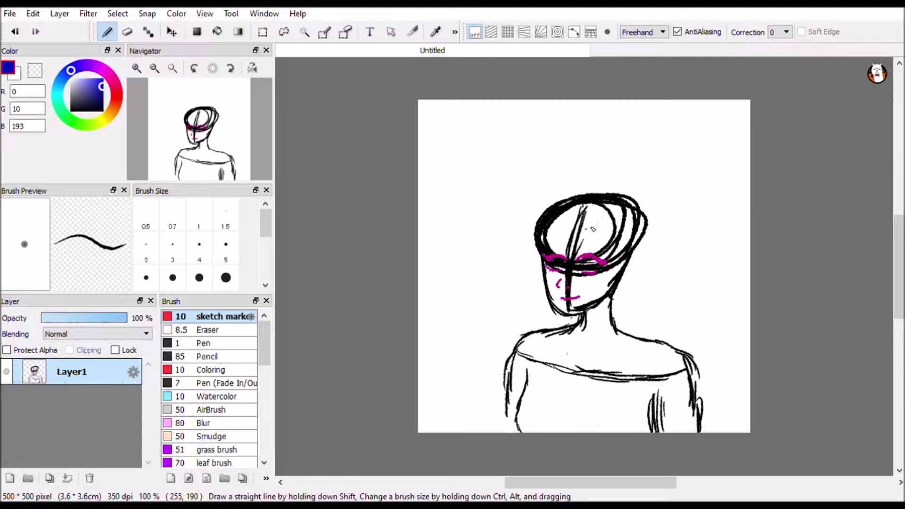
{"action": "mouse_move", "coordinate": [576, 214]}
{"action": "left_mouse_down"}
{"action": "mouse_move", "coordinate": [597, 244]}
{"action": "mouse_move", "coordinate": [624, 259]}
{"action": "left_mouse_up"}
{"action": "mouse_move", "coordinate": [577, 215]}
{"action": "left_mouse_down"}
{"action": "mouse_move", "coordinate": [580, 234]}
{"action": "mouse_move", "coordinate": [607, 208]}
{"action": "mouse_move", "coordinate": [639, 228]}
{"action": "left_mouse_up"}
{"action": "mouse_move", "coordinate": [580, 194]}
{"action": "left_mouse_down"}
{"action": "mouse_move", "coordinate": [567, 198]}
{"action": "mouse_move", "coordinate": [542, 250]}
{"action": "mouse_move", "coordinate": [563, 216]}
{"action": "mouse_move", "coordinate": [639, 237]}
{"action": "mouse_move", "coordinate": [646, 214]}
{"action": "mouse_move", "coordinate": [632, 277]}
{"action": "left_mouse_up"}
{"action": "mouse_move", "coordinate": [651, 239]}
{"action": "left_mouse_down"}
{"action": "mouse_move", "coordinate": [667, 269]}
{"action": "mouse_move", "coordinate": [654, 316]}
{"action": "left_mouse_up"}
{"action": "mouse_move", "coordinate": [626, 264]}
{"action": "left_mouse_down"}
{"action": "mouse_move", "coordinate": [608, 290]}
{"action": "mouse_move", "coordinate": [625, 352]}
{"action": "left_mouse_up"}
{"action": "left_click_drag", "start_coordinate": [632, 283], "coordinate": [650, 347]}
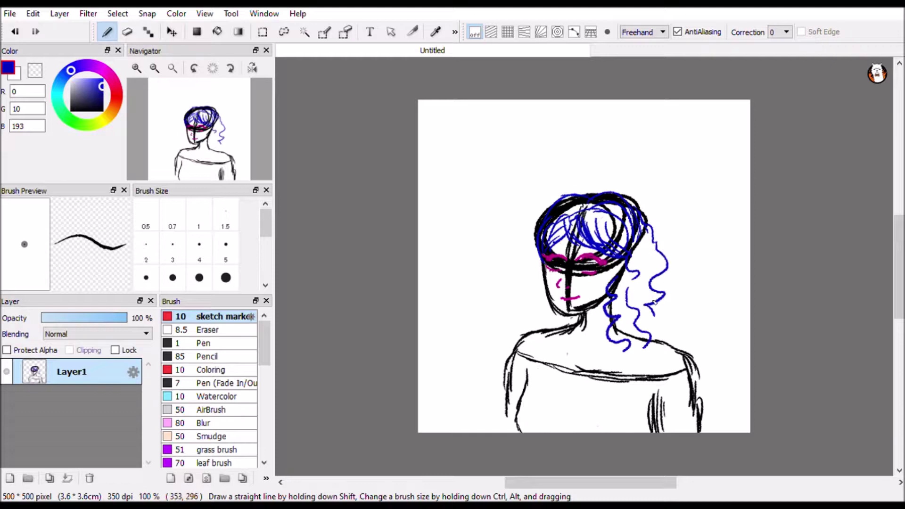
{"action": "left_click_drag", "start_coordinate": [653, 297], "coordinate": [678, 350]}
{"action": "mouse_move", "coordinate": [540, 250]}
{"action": "left_mouse_down"}
{"action": "mouse_move", "coordinate": [521, 306]}
{"action": "mouse_move", "coordinate": [564, 335]}
{"action": "mouse_move", "coordinate": [587, 333]}
{"action": "left_mouse_up"}
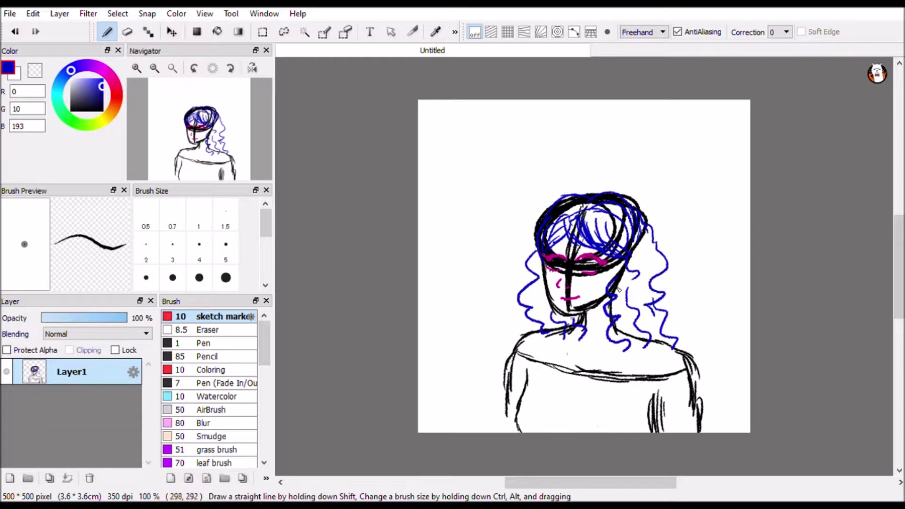
Add a new layer, lower Layer1's opacity to 40% and make Layer2 active
{"action": "scroll", "coordinate": [269, 255], "scroll_direction": "down", "scroll_amount": 3}
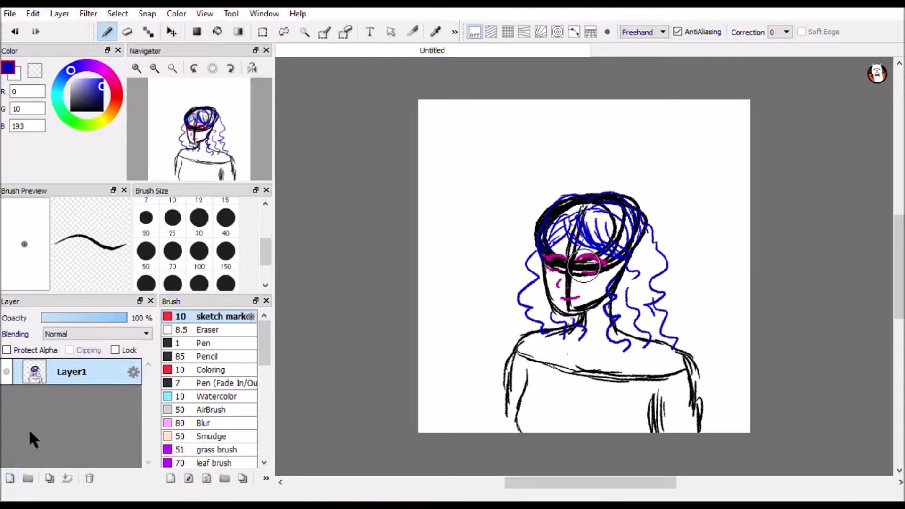
{"action": "left_click", "coordinate": [10, 479]}
{"action": "left_click", "coordinate": [59, 399]}
{"action": "left_click", "coordinate": [74, 315]}
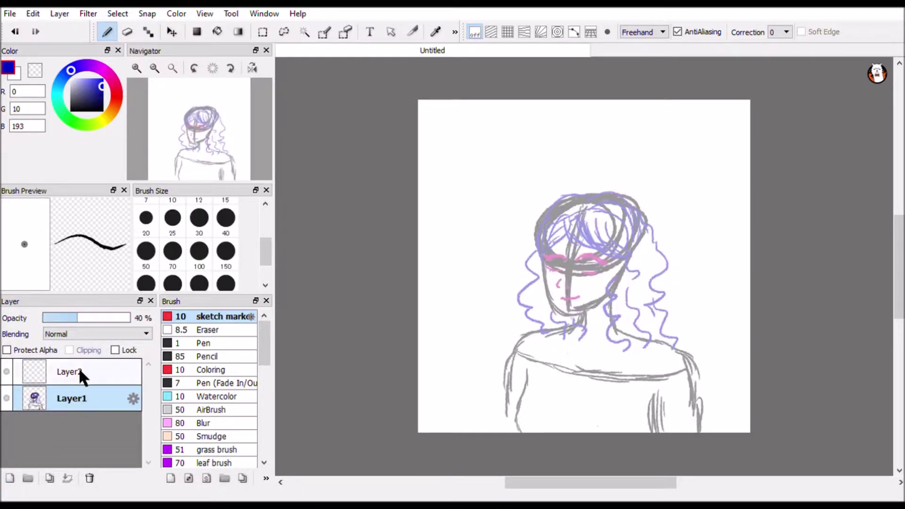
{"action": "left_click", "coordinate": [78, 370]}
Undo a blue test stroke and set the brush colour to black
{"action": "left_click_drag", "start_coordinate": [489, 254], "coordinate": [503, 259]}
{"action": "key", "text": "ctrl+z"}
{"action": "left_click", "coordinate": [102, 110]}
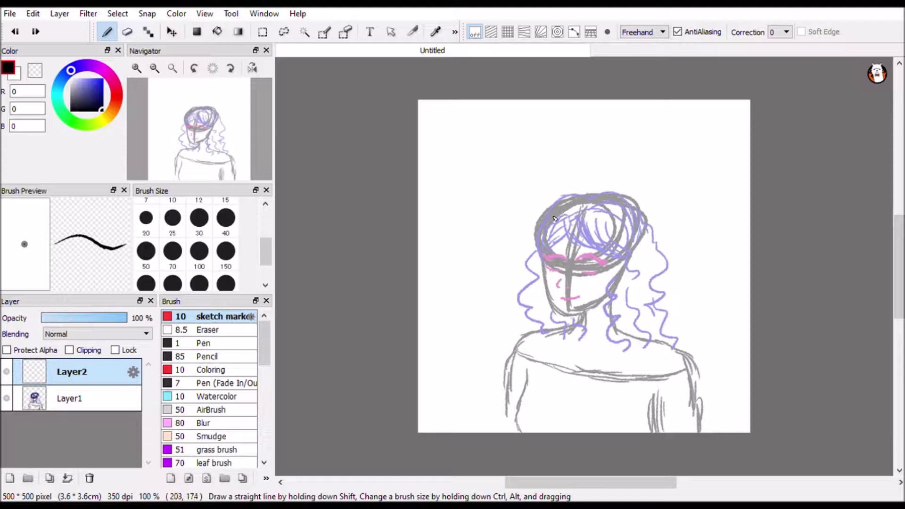
{"action": "left_click", "coordinate": [239, 343]}
{"action": "left_click", "coordinate": [234, 357]}
{"action": "left_click_drag", "start_coordinate": [448, 224], "coordinate": [484, 244]}
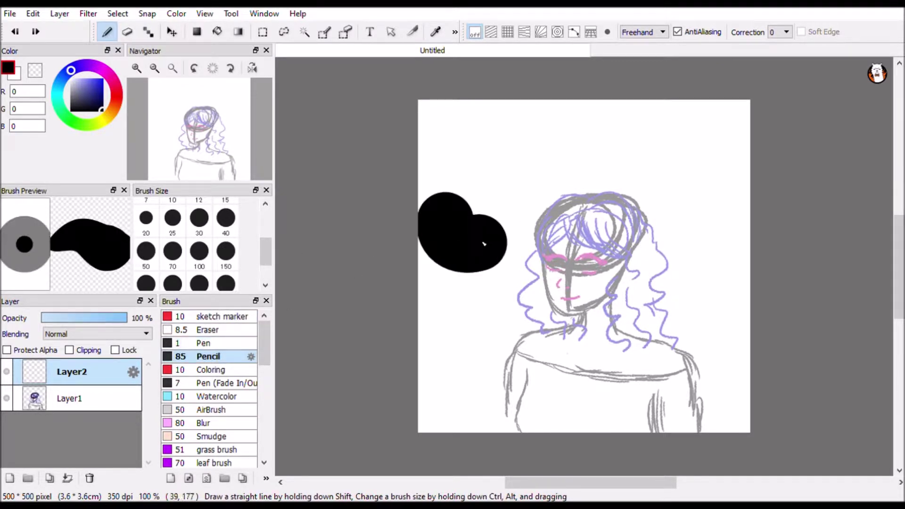
{"action": "key", "text": "ctrl+z"}
{"action": "left_click", "coordinate": [221, 317]}
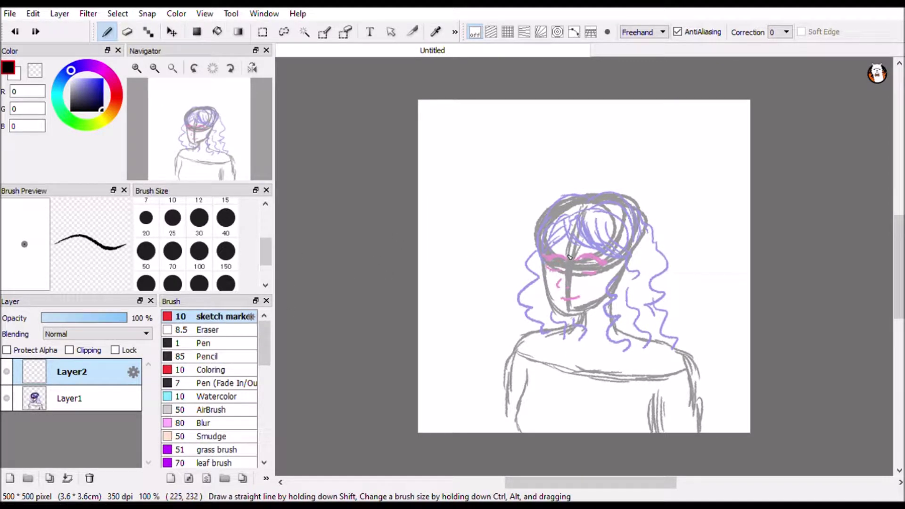
{"action": "scroll", "coordinate": [558, 272], "scroll_direction": "up", "scroll_amount": 2}
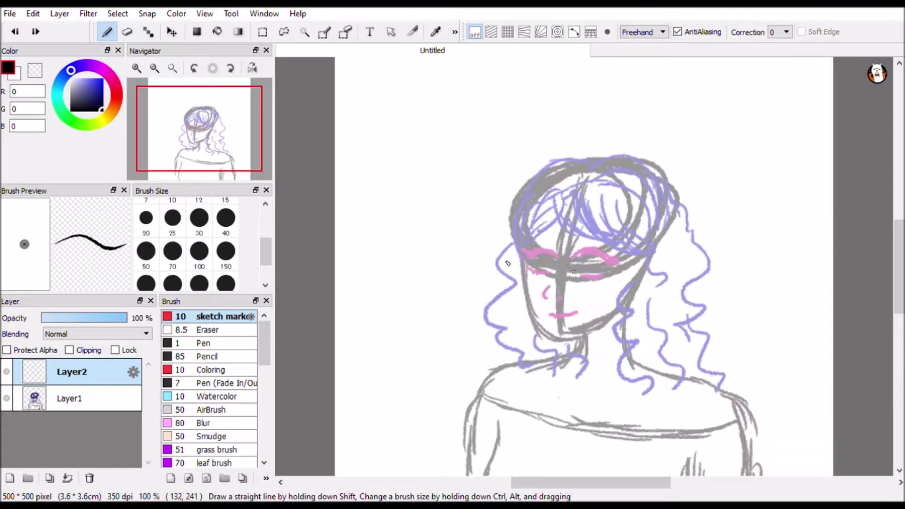
{"action": "mouse_move", "coordinate": [499, 239]}
{"action": "left_mouse_down"}
{"action": "mouse_move", "coordinate": [507, 312]}
{"action": "mouse_move", "coordinate": [539, 344]}
{"action": "left_mouse_up"}
{"action": "key", "text": "ctrl+z"}
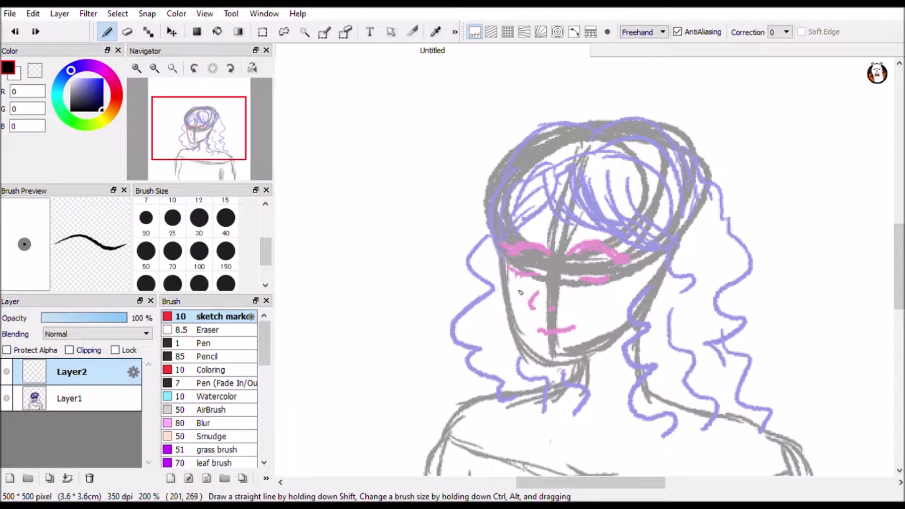
{"action": "left_click", "coordinate": [230, 343]}
{"action": "left_click_drag", "start_coordinate": [375, 243], "coordinate": [423, 291]}
{"action": "key", "text": "ctrl+z"}
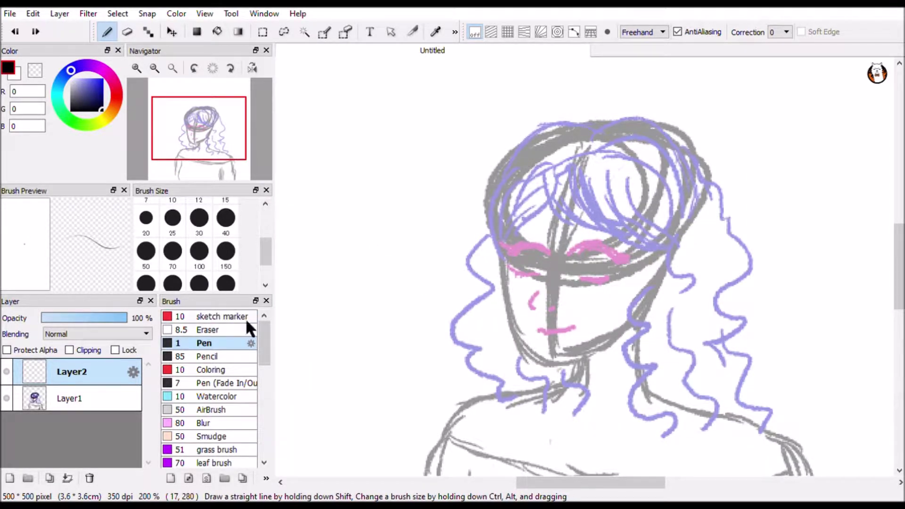
Fade the Layer1 sketch further by lowering its opacity, and return to Layer2
{"action": "left_click", "coordinate": [69, 399]}
{"action": "left_click", "coordinate": [63, 322]}
{"action": "left_click", "coordinate": [70, 371]}
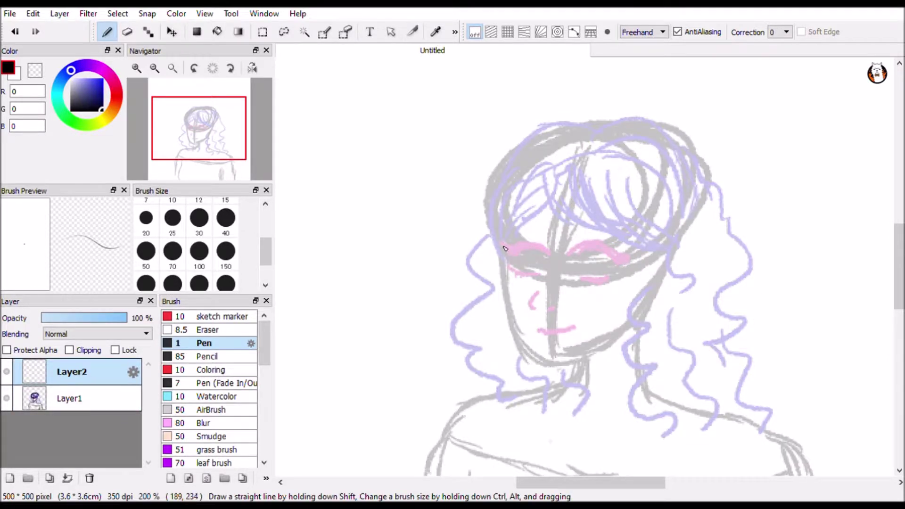
Try to trace the face outline over the faded sketch with the Pen brush at size 1
{"action": "left_click_drag", "start_coordinate": [505, 248], "coordinate": [544, 318]}
{"action": "key", "text": "ctrl+z"}
{"action": "left_click_drag", "start_coordinate": [508, 255], "coordinate": [575, 306]}
{"action": "key", "text": "ctrl+z"}
{"action": "left_click_drag", "start_coordinate": [227, 169], "coordinate": [204, 144]}
{"action": "scroll", "coordinate": [228, 170], "scroll_direction": "up", "scroll_amount": 2}
{"action": "left_click_drag", "start_coordinate": [425, 189], "coordinate": [537, 340]}
{"action": "key", "text": "ctrl+z"}
{"action": "mouse_move", "coordinate": [425, 191]}
{"action": "left_mouse_down"}
{"action": "mouse_move", "coordinate": [596, 322]}
{"action": "mouse_move", "coordinate": [623, 274]}
{"action": "left_mouse_up"}
{"action": "left_click_drag", "start_coordinate": [521, 278], "coordinate": [615, 264]}
{"action": "key", "text": "ctrl+z"}
{"action": "key", "text": "ctrl+z"}
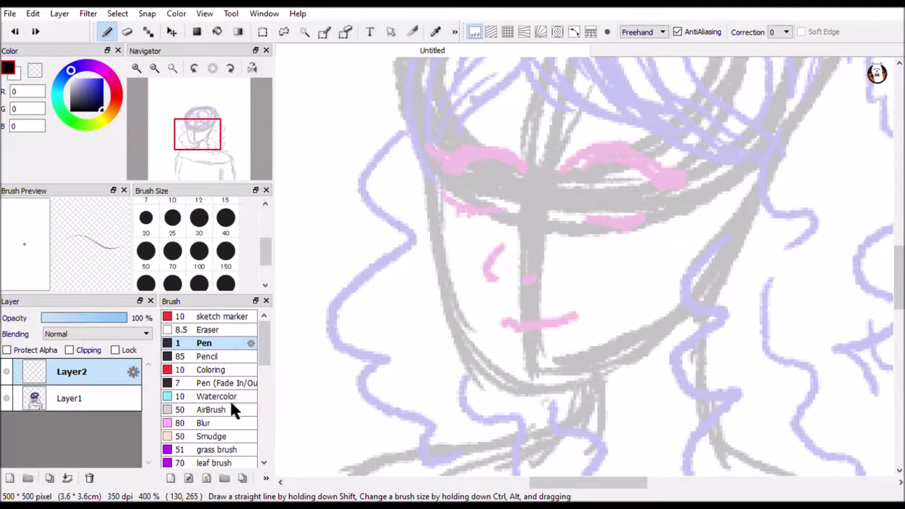
Switch to the Pencil brush, make a test stroke at size 25 and undo it
{"action": "mouse_move", "coordinate": [265, 339]}
{"action": "left_mouse_down"}
{"action": "mouse_move", "coordinate": [265, 347]}
{"action": "mouse_move", "coordinate": [255, 327]}
{"action": "left_mouse_up"}
{"action": "left_click", "coordinate": [220, 356]}
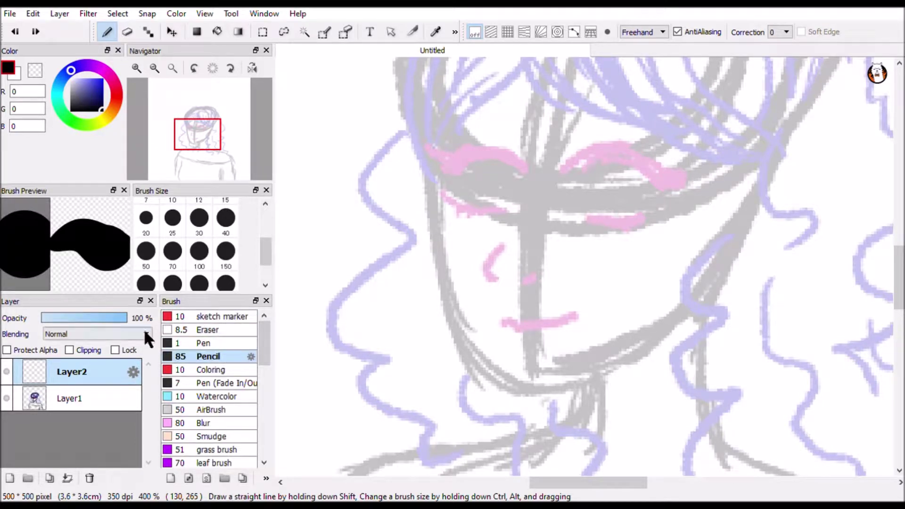
{"action": "left_click", "coordinate": [178, 225]}
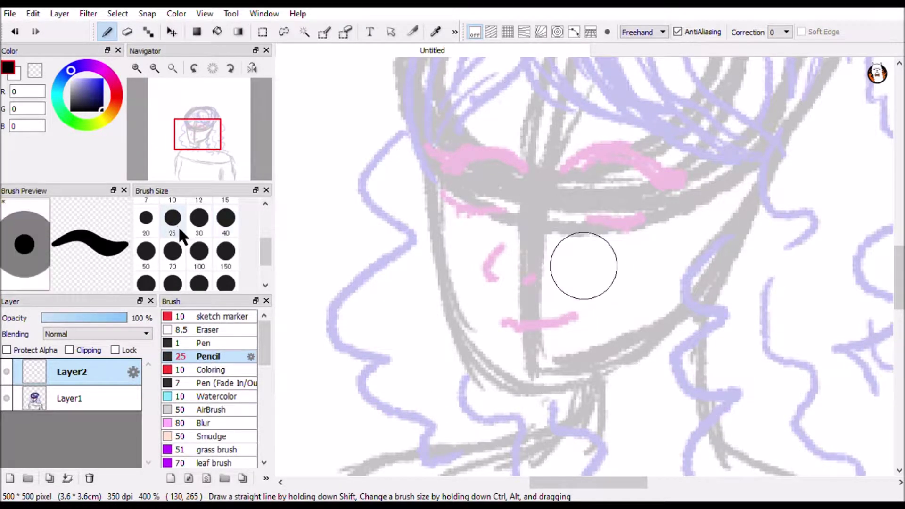
{"action": "left_click_drag", "start_coordinate": [361, 199], "coordinate": [357, 226]}
{"action": "left_click", "coordinate": [148, 221]}
{"action": "left_click_drag", "start_coordinate": [265, 248], "coordinate": [264, 235]}
{"action": "left_click", "coordinate": [146, 230]}
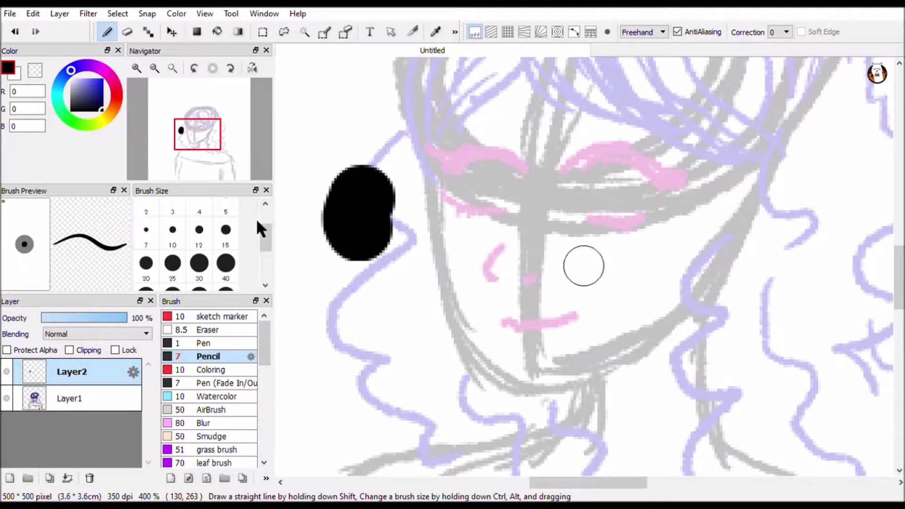
{"action": "key", "text": "ctrl+z"}
Try smaller Pencil strokes, undo them and set the brush size to 2
{"action": "left_click_drag", "start_coordinate": [397, 176], "coordinate": [403, 244]}
{"action": "left_click", "coordinate": [198, 207]}
{"action": "key", "text": "ctrl+z"}
{"action": "left_click", "coordinate": [175, 209]}
{"action": "left_click_drag", "start_coordinate": [311, 180], "coordinate": [329, 252]}
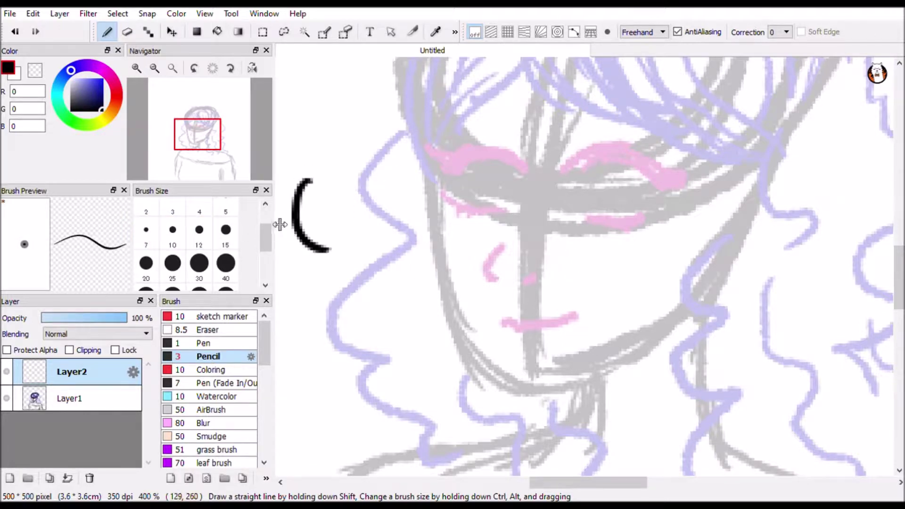
{"action": "key", "text": "ctrl+z"}
{"action": "left_click", "coordinate": [146, 207]}
Try to trace the face outline over the sketch with the Pencil brush at size 2, undoing each attempt
{"action": "mouse_move", "coordinate": [428, 165]}
{"action": "left_mouse_down"}
{"action": "mouse_move", "coordinate": [438, 251]}
{"action": "mouse_move", "coordinate": [496, 361]}
{"action": "left_mouse_up"}
{"action": "key", "text": "ctrl+z"}
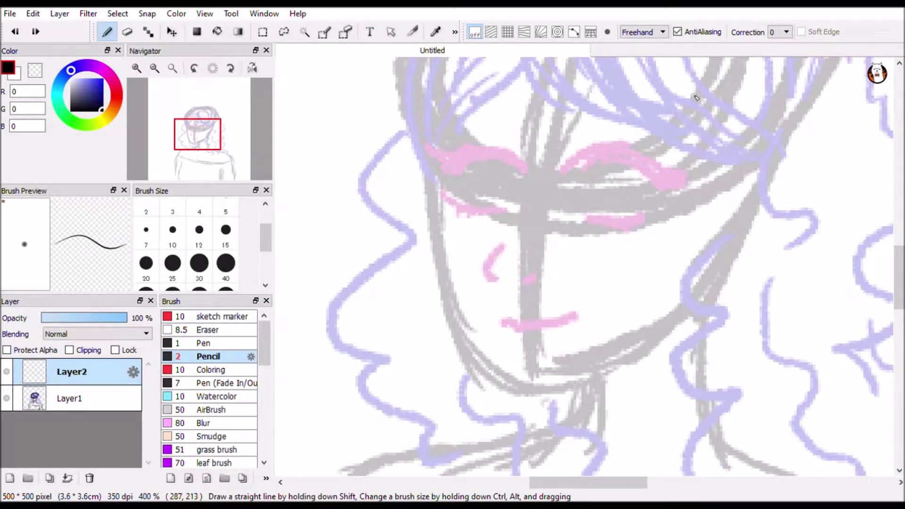
{"action": "scroll", "coordinate": [788, 30], "scroll_direction": "down", "scroll_amount": 7}
{"action": "mouse_move", "coordinate": [436, 174]}
{"action": "left_mouse_down"}
{"action": "mouse_move", "coordinate": [448, 253]}
{"action": "mouse_move", "coordinate": [531, 387]}
{"action": "mouse_move", "coordinate": [741, 238]}
{"action": "mouse_move", "coordinate": [768, 165]}
{"action": "left_mouse_up"}
{"action": "key", "text": "ctrl+z"}
{"action": "left_click_drag", "start_coordinate": [430, 173], "coordinate": [447, 292]}
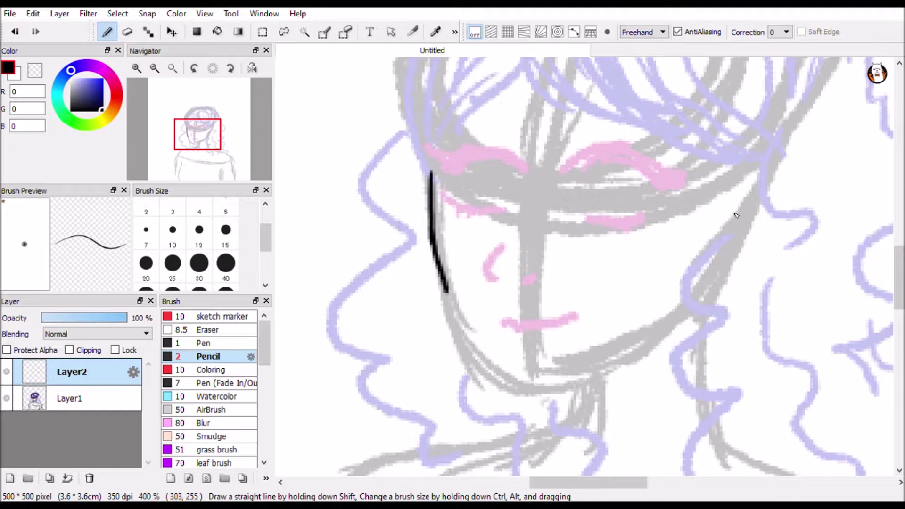
{"action": "key", "text": "ctrl+z"}
Trace the face outline with the Pencil from the left temple around the chin to the right side of the jaw
{"action": "mouse_move", "coordinate": [435, 171]}
{"action": "left_mouse_down"}
{"action": "mouse_move", "coordinate": [445, 321]}
{"action": "mouse_move", "coordinate": [523, 384]}
{"action": "mouse_move", "coordinate": [597, 373]}
{"action": "mouse_move", "coordinate": [696, 311]}
{"action": "left_mouse_up"}
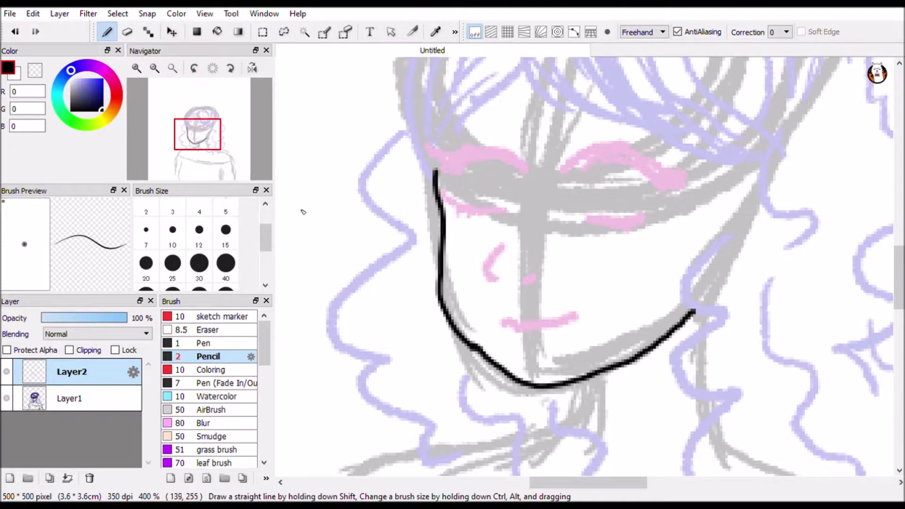
{"action": "key", "text": "e"}
{"action": "key", "text": "b"}
{"action": "left_click_drag", "start_coordinate": [207, 153], "coordinate": [211, 147]}
{"action": "scroll", "coordinate": [248, 337], "scroll_direction": "down", "scroll_amount": 3}
{"action": "scroll", "coordinate": [249, 330], "scroll_direction": "up", "scroll_amount": 3}
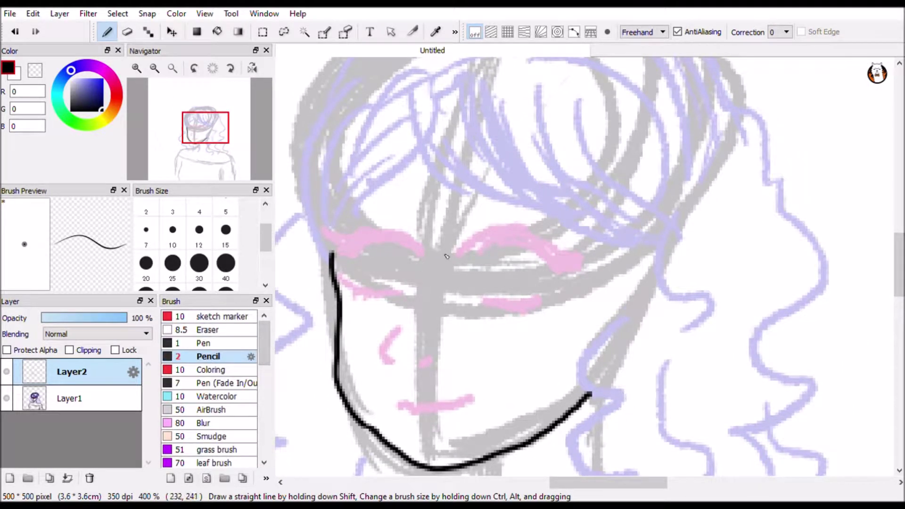
Try to trace the upper lid of the right-hand eye with the Pen brush at size 7, and undo it
{"action": "left_click", "coordinate": [204, 342]}
{"action": "left_click", "coordinate": [146, 263]}
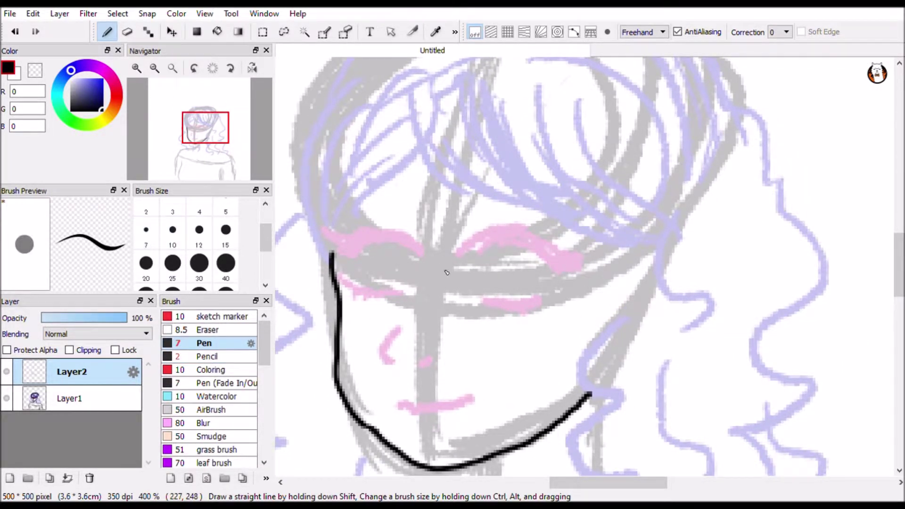
{"action": "left_click_drag", "start_coordinate": [454, 259], "coordinate": [588, 248]}
{"action": "key", "text": "ctrl+z"}
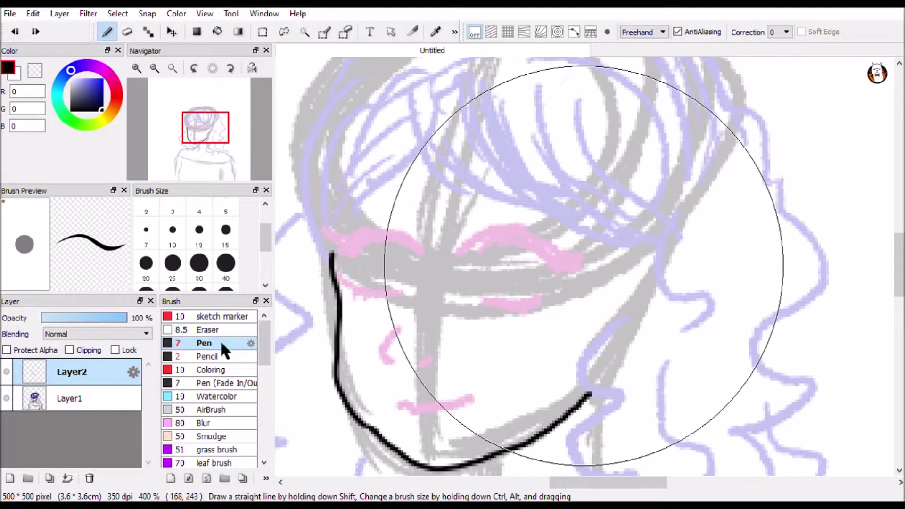
Trace the upper lid of the right-hand eye with the Pencil brush and thicken it into a bold winged shape
{"action": "left_click", "coordinate": [204, 356]}
{"action": "mouse_move", "coordinate": [468, 257]}
{"action": "left_mouse_down"}
{"action": "mouse_move", "coordinate": [543, 252]}
{"action": "mouse_move", "coordinate": [569, 264]}
{"action": "mouse_move", "coordinate": [591, 255]}
{"action": "left_mouse_up"}
{"action": "mouse_move", "coordinate": [536, 250]}
{"action": "left_mouse_down"}
{"action": "mouse_move", "coordinate": [589, 254]}
{"action": "mouse_move", "coordinate": [550, 259]}
{"action": "left_mouse_up"}
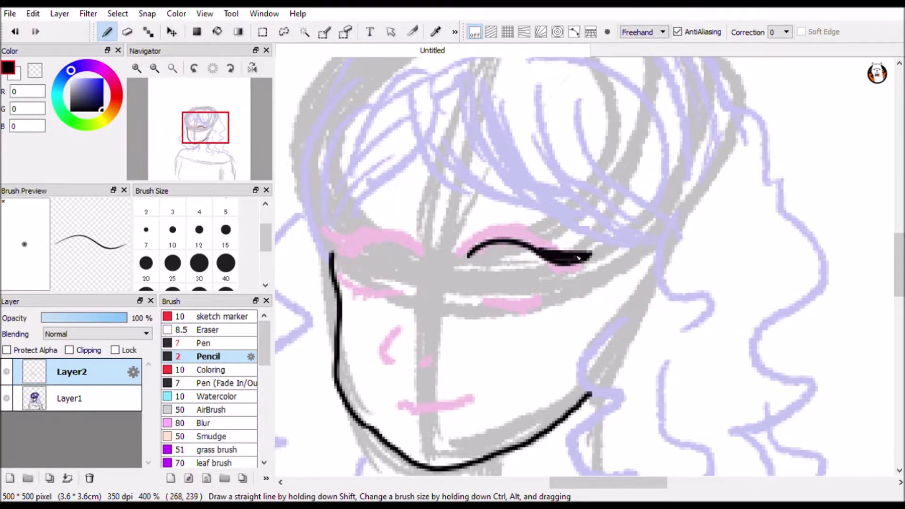
{"action": "mouse_move", "coordinate": [477, 253]}
{"action": "left_mouse_down"}
{"action": "mouse_move", "coordinate": [469, 255]}
{"action": "mouse_move", "coordinate": [551, 247]}
{"action": "mouse_move", "coordinate": [495, 240]}
{"action": "mouse_move", "coordinate": [551, 248]}
{"action": "mouse_move", "coordinate": [533, 236]}
{"action": "mouse_move", "coordinate": [559, 248]}
{"action": "left_mouse_up"}
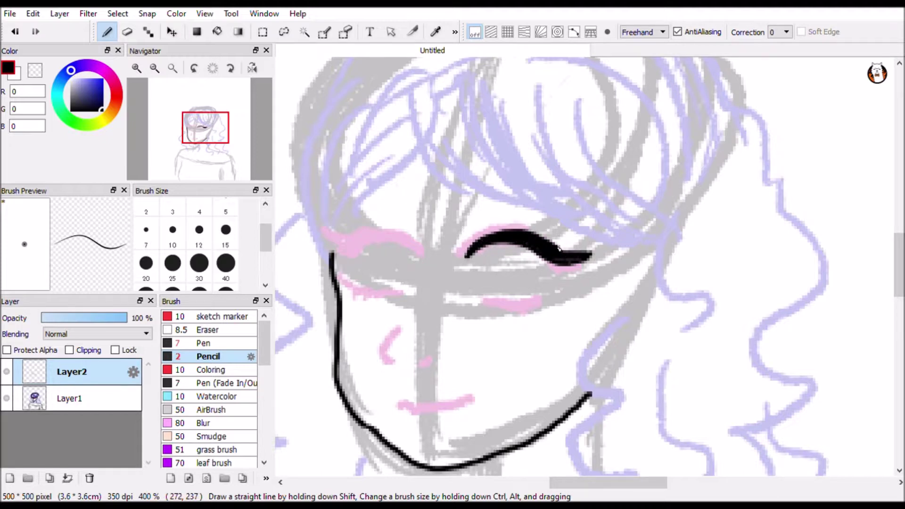
Draw a thin lower lid line with small lashes under the right-hand eye, undoing the stray strokes
{"action": "left_click_drag", "start_coordinate": [488, 303], "coordinate": [542, 304]}
{"action": "key", "text": "ctrl+z"}
{"action": "key", "text": "ctrl+z"}
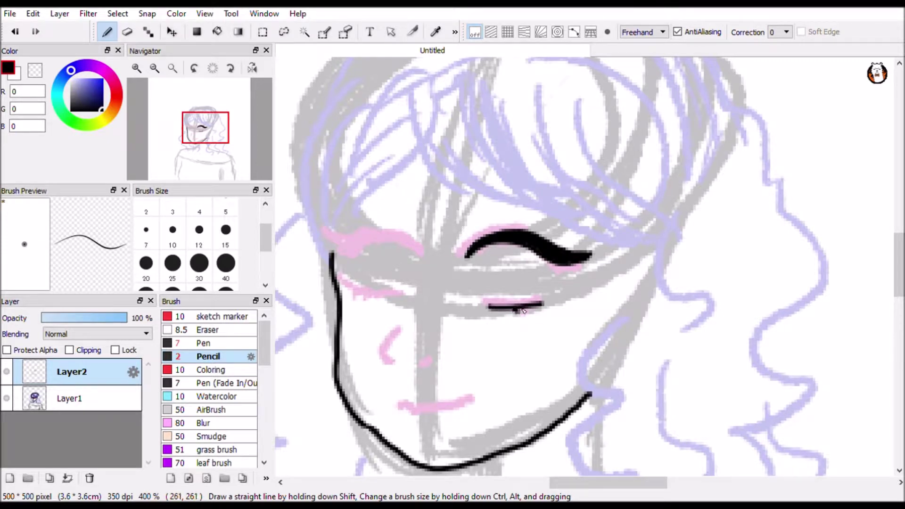
{"action": "left_click_drag", "start_coordinate": [360, 239], "coordinate": [309, 233]}
{"action": "key", "text": "ctrl+z"}
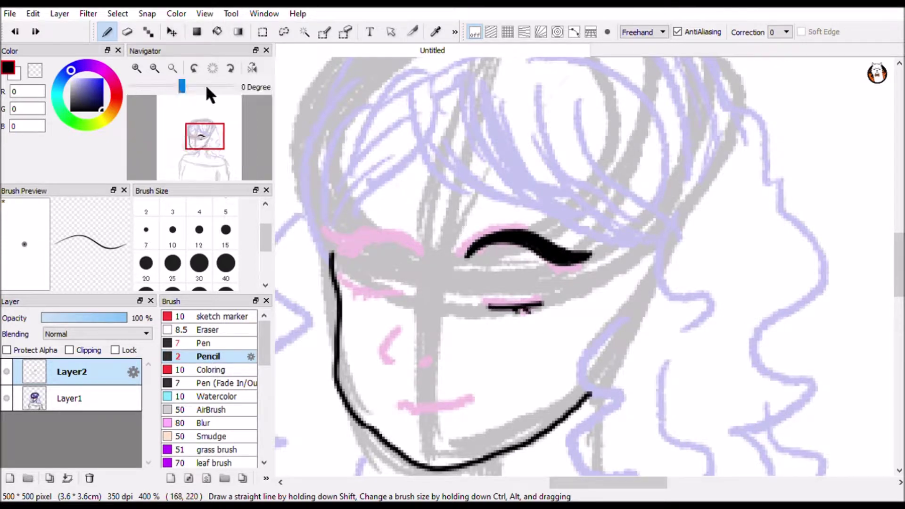
Select the traced eye with a freehand lasso and duplicate it onto a new layer
{"action": "left_click", "coordinate": [283, 32]}
{"action": "mouse_move", "coordinate": [502, 216]}
{"action": "left_mouse_down"}
{"action": "mouse_move", "coordinate": [495, 324]}
{"action": "mouse_move", "coordinate": [493, 218]}
{"action": "left_mouse_up"}
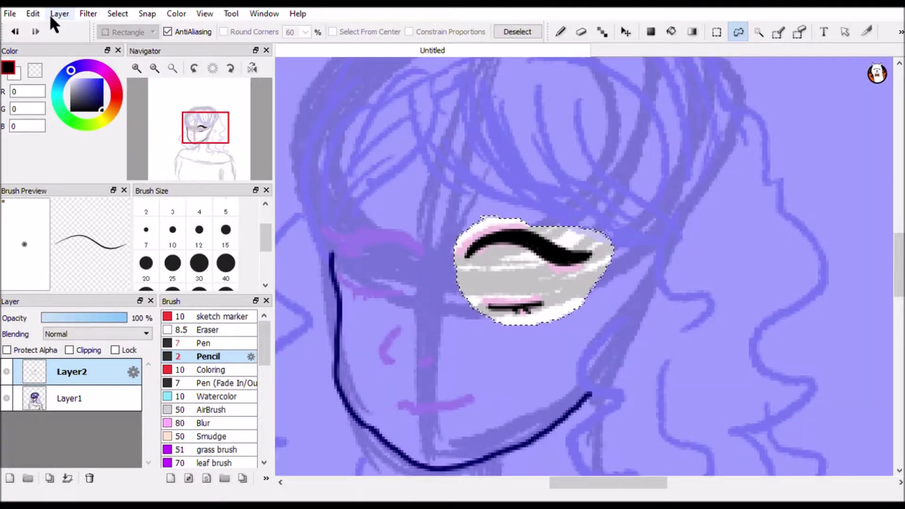
{"action": "left_click", "coordinate": [58, 61]}
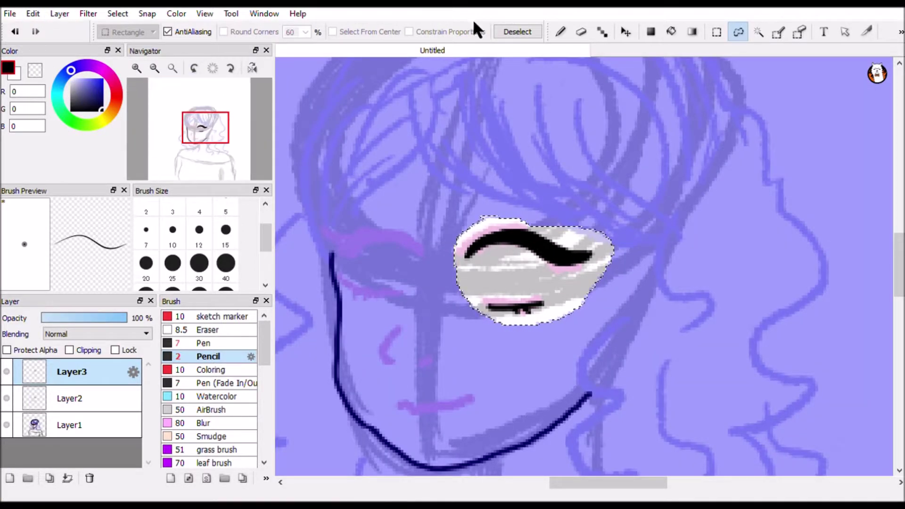
Move the copied eye across the face onto the sketch's left-hand eye
{"action": "left_click", "coordinate": [715, 32]}
{"action": "left_click_drag", "start_coordinate": [444, 208], "coordinate": [627, 331]}
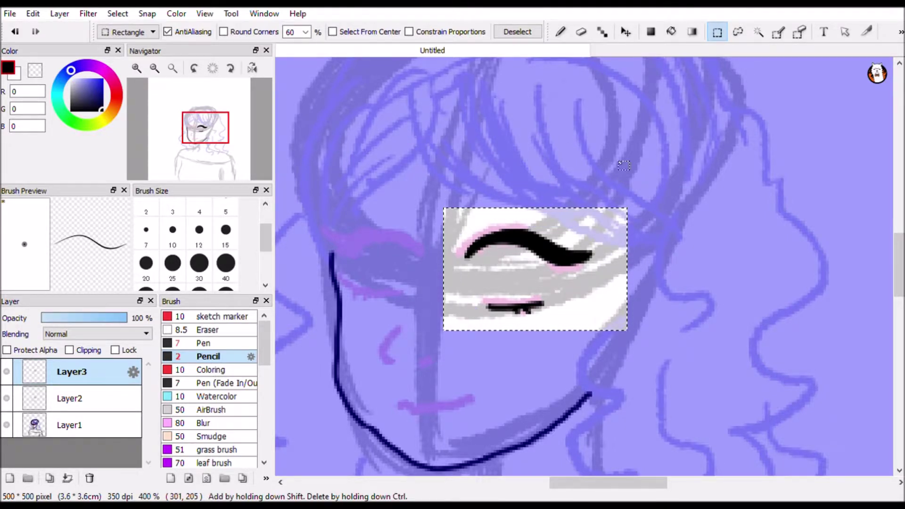
{"action": "key", "text": "ctrl+z"}
{"action": "left_click", "coordinate": [625, 32]}
{"action": "left_click_drag", "start_coordinate": [542, 273], "coordinate": [406, 268]}
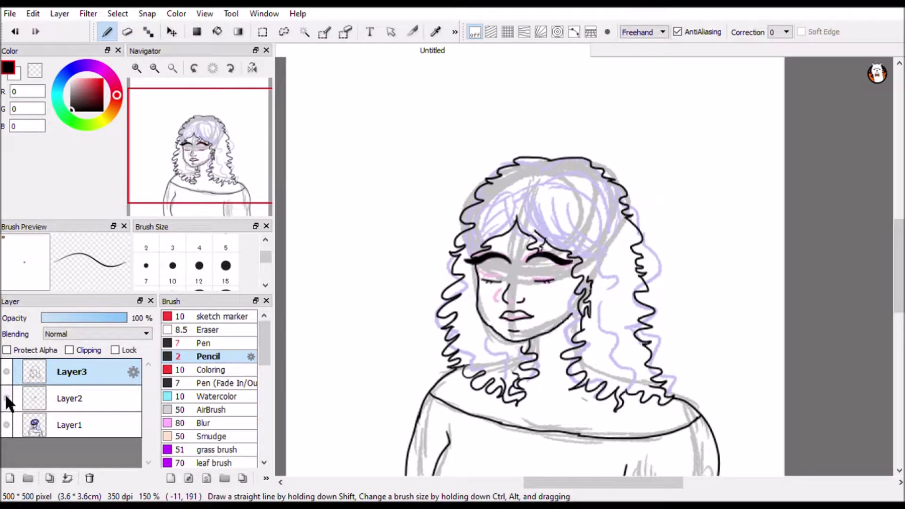
Merge the line art into Layer2, add an empty layer above it, and set the colour to RGB 120, 32, 0
{"action": "left_click", "coordinate": [67, 478]}
{"action": "left_click", "coordinate": [10, 478]}
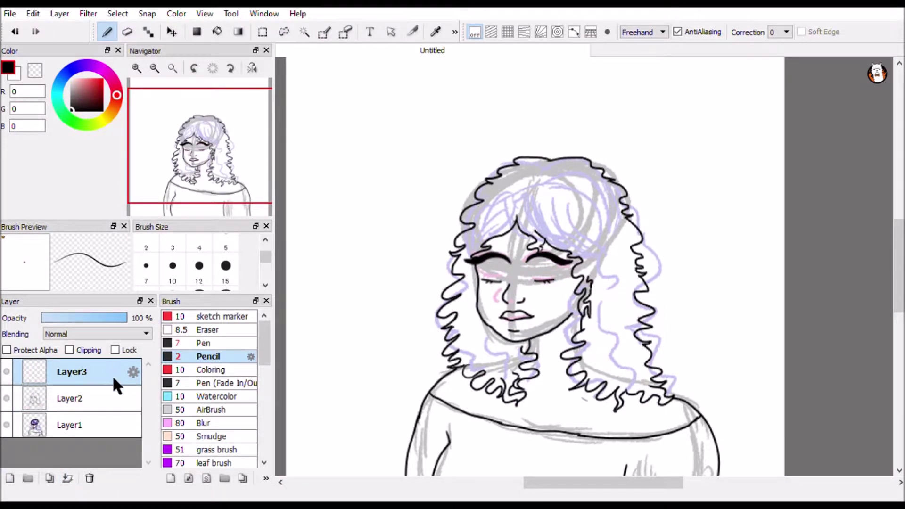
{"action": "left_click", "coordinate": [111, 103]}
{"action": "left_click_drag", "start_coordinate": [101, 90], "coordinate": [103, 97]}
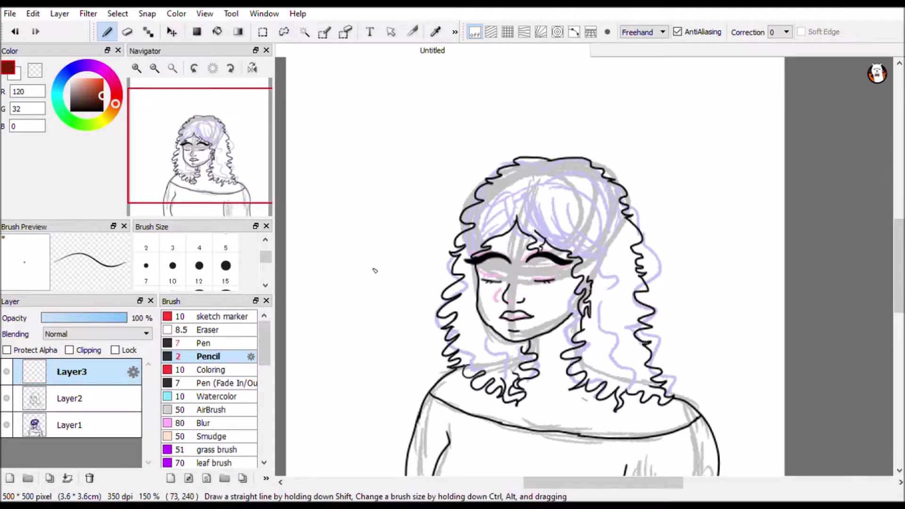
Hide the Layer1 sketch and select the face and neck area with the Magic Wand
{"action": "key", "text": "w"}
{"action": "left_click", "coordinate": [396, 290]}
{"action": "key", "text": "ctrl+d"}
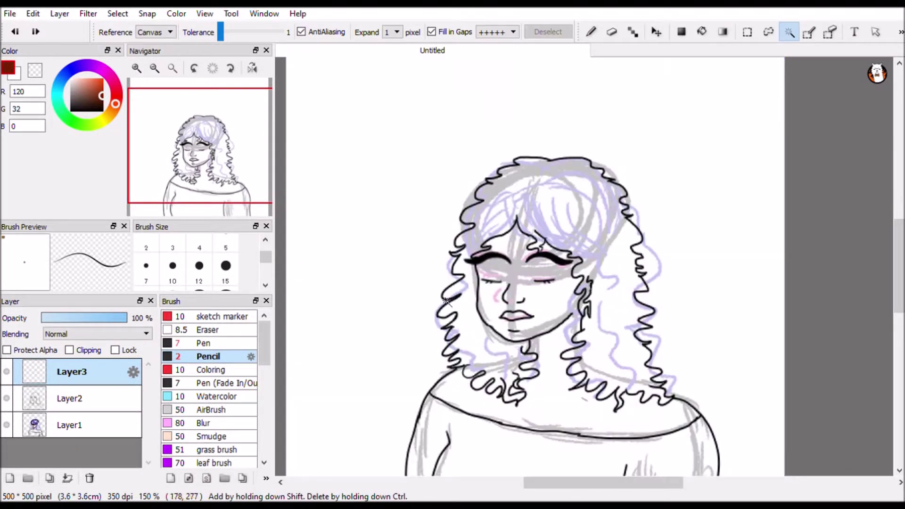
{"action": "left_click", "coordinate": [6, 424]}
{"action": "left_click", "coordinate": [548, 318]}
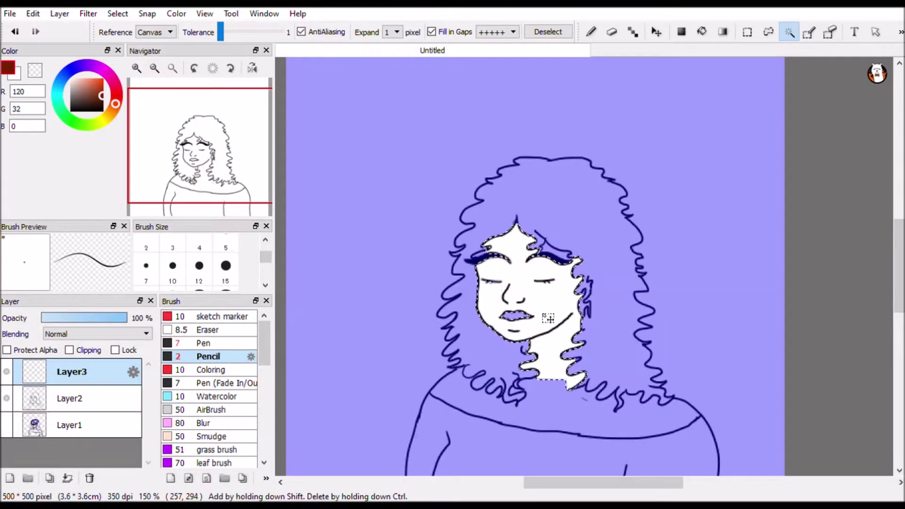
Fill the selected face and neck with the reddish brown at an Expand of 2 pixels, and place Layer3 below Layer2
{"action": "key", "text": "b"}
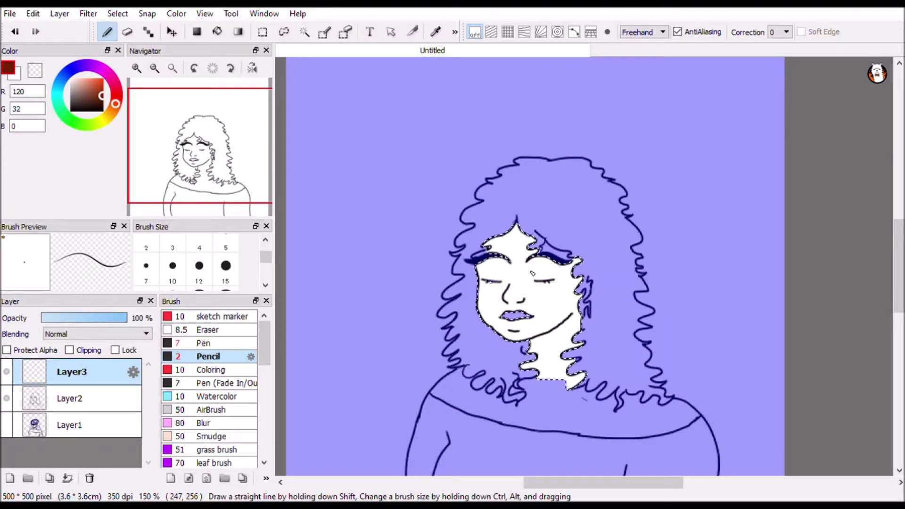
{"action": "left_click", "coordinate": [215, 32]}
{"action": "left_click", "coordinate": [396, 32]}
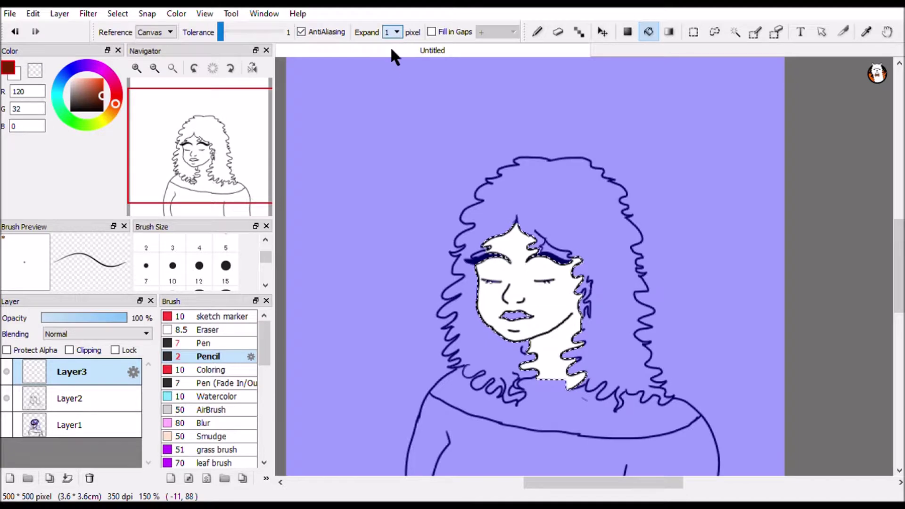
{"action": "left_click", "coordinate": [390, 53]}
{"action": "left_click", "coordinate": [560, 307]}
{"action": "key", "text": "ctrl+z"}
{"action": "left_click_drag", "start_coordinate": [103, 366], "coordinate": [117, 397]}
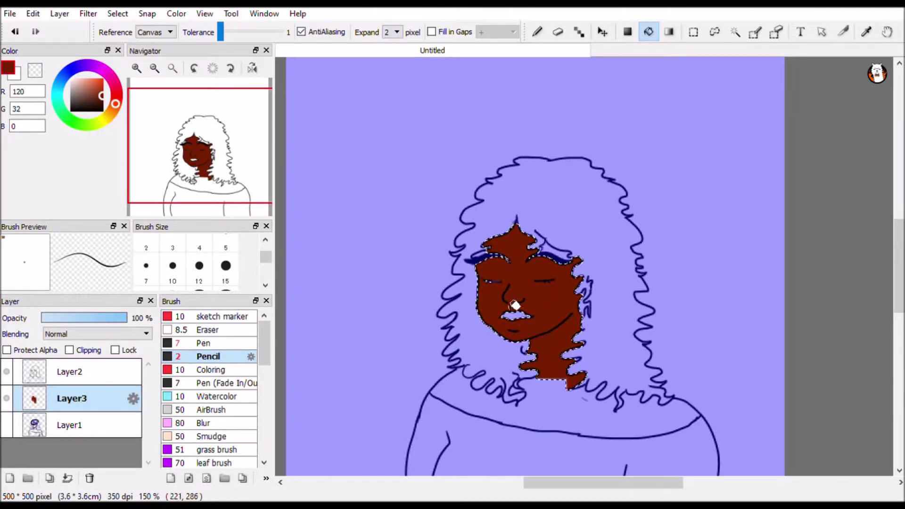
{"action": "key", "text": "e"}
{"action": "key", "text": "e"}
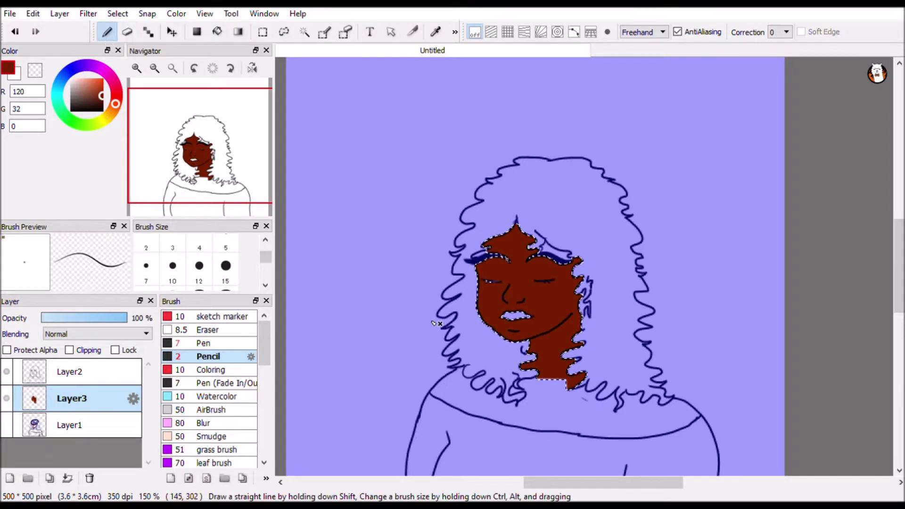
{"action": "key", "text": "e"}
{"action": "key", "text": "e"}
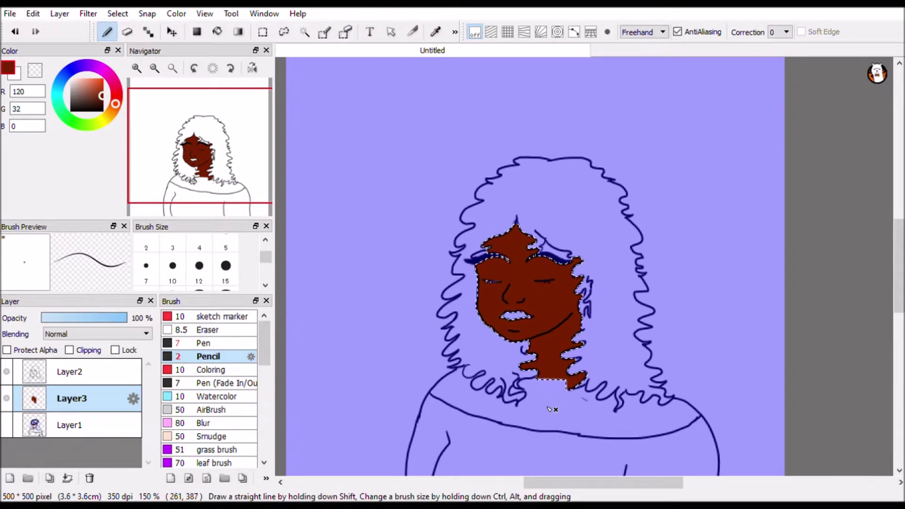
{"action": "key", "text": "e"}
Fill the right-hand part of the chest and shoulder with the same reddish brown on Layer3
{"action": "left_click", "coordinate": [306, 31]}
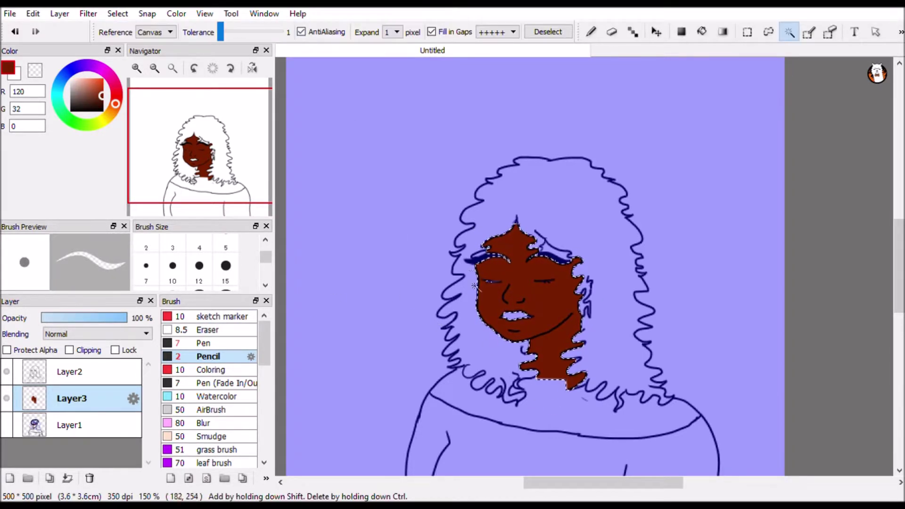
{"action": "left_click", "coordinate": [575, 413]}
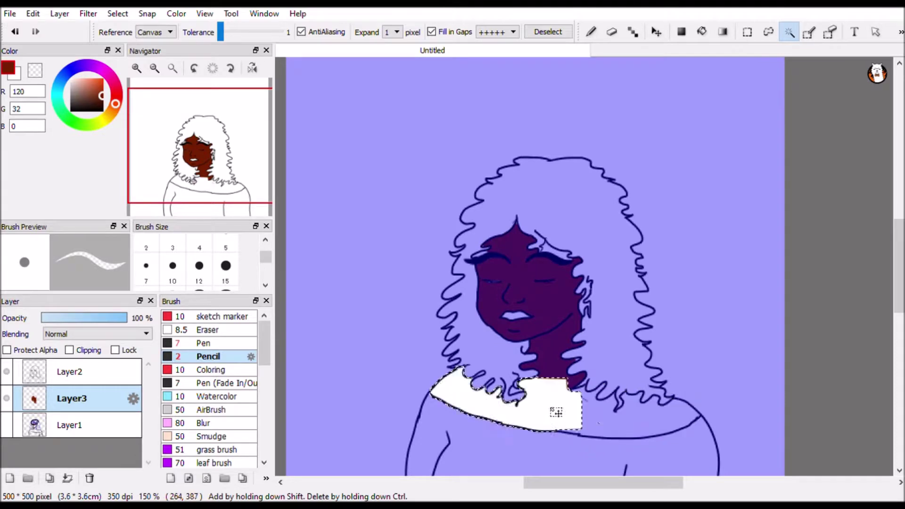
{"action": "left_click", "coordinate": [702, 31]}
{"action": "left_click", "coordinate": [613, 425]}
Fill the remaining left-hand shoulder and chest area with the skin colour and clear the selection
{"action": "left_click", "coordinate": [789, 32]}
{"action": "left_click", "coordinate": [500, 405]}
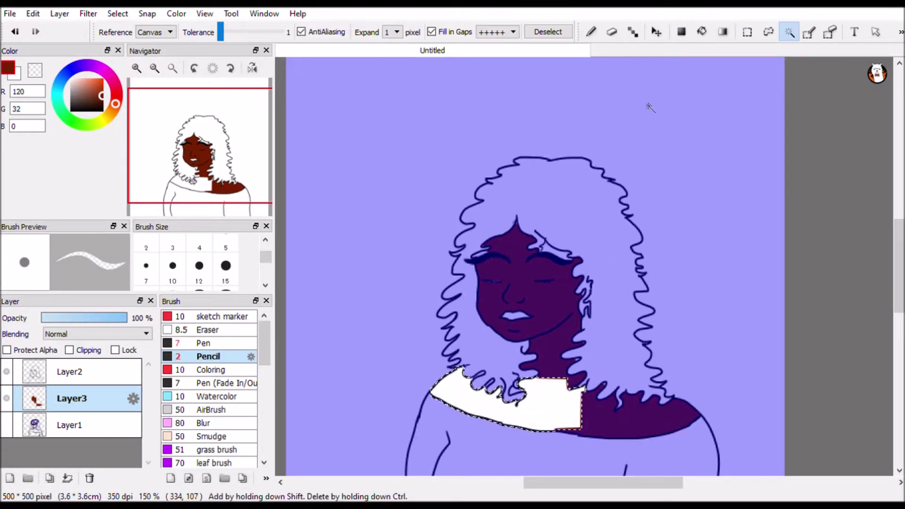
{"action": "left_click", "coordinate": [702, 32]}
{"action": "left_click", "coordinate": [558, 403]}
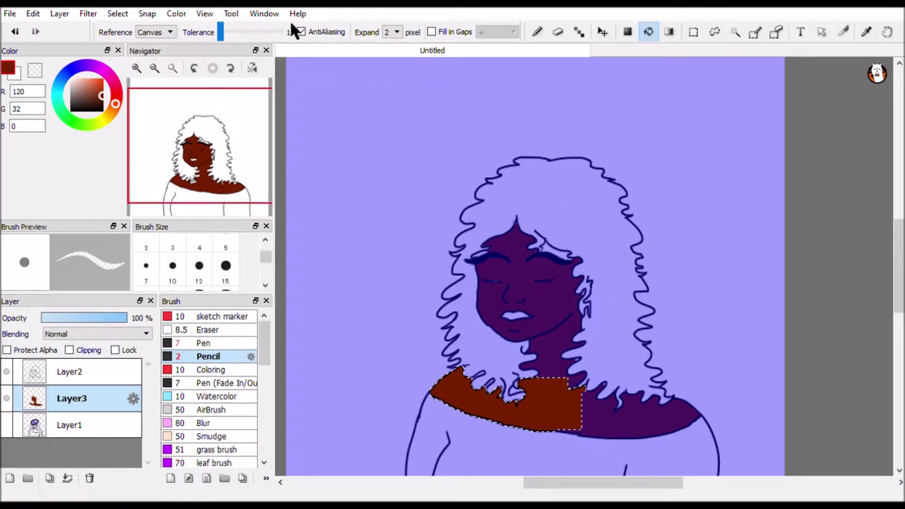
{"action": "left_click", "coordinate": [117, 13]}
{"action": "left_click", "coordinate": [145, 43]}
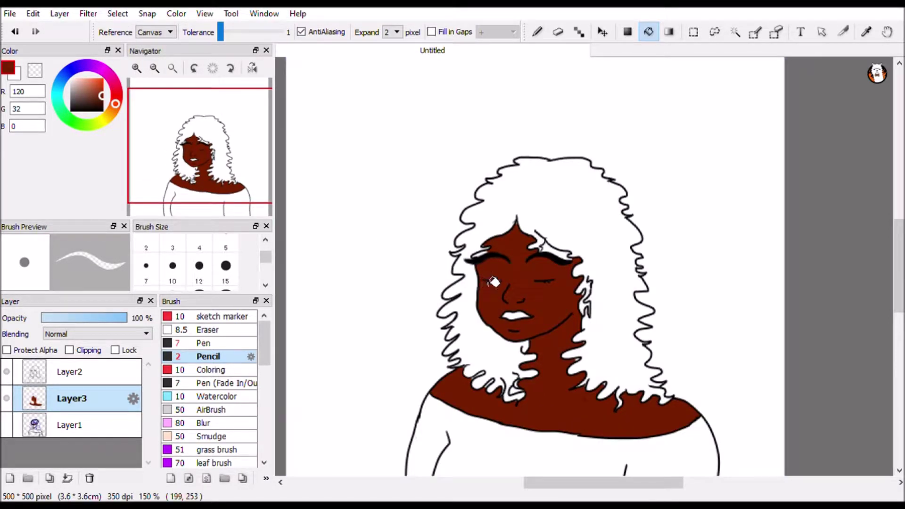
Fill the hair with a very dark brown, RGB 53, 14, 0
{"action": "left_click", "coordinate": [102, 105]}
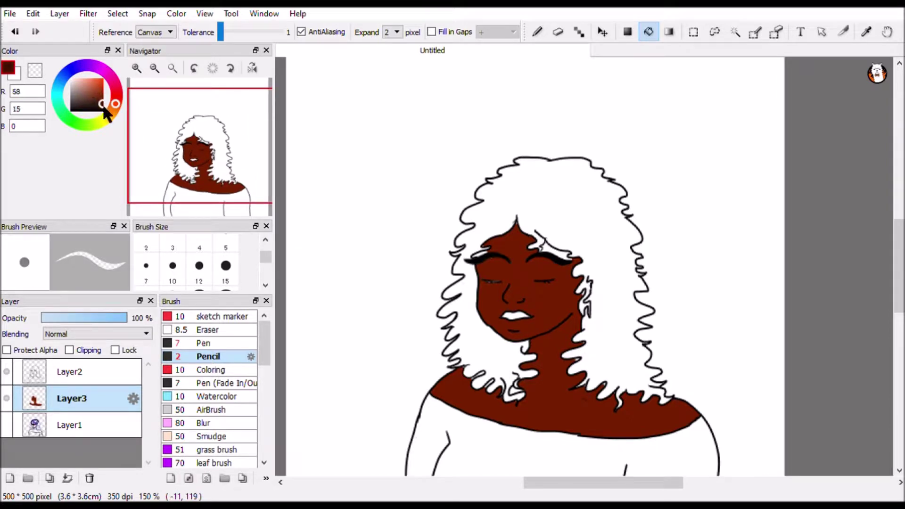
{"action": "left_click", "coordinate": [584, 336]}
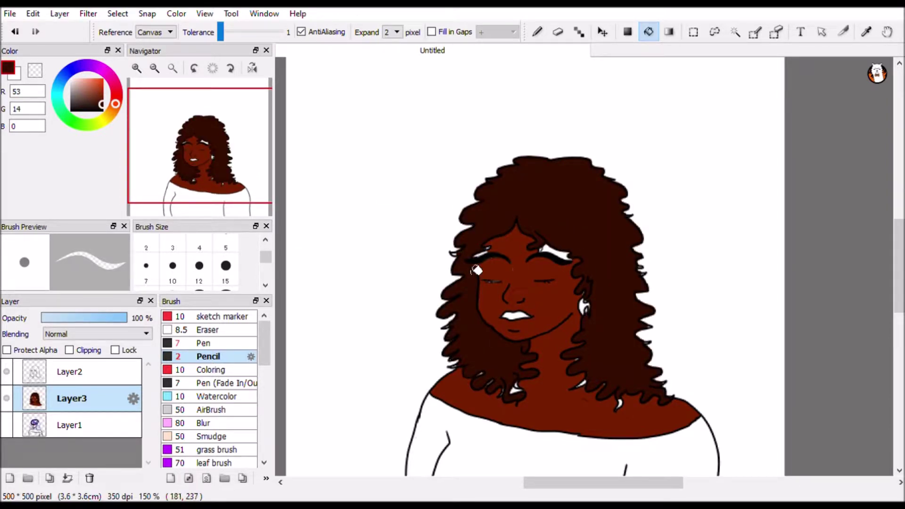
Touch up the white gaps in the hair beside the ear and at the hair ends with the Pencil in the very dark brown
{"action": "key", "text": "b"}
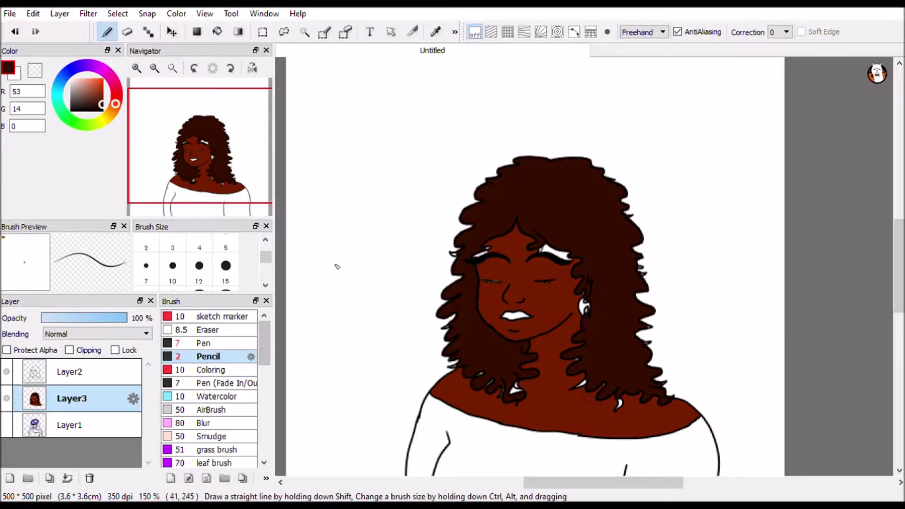
{"action": "scroll", "coordinate": [461, 251], "scroll_direction": "up", "scroll_amount": 3}
{"action": "mouse_move", "coordinate": [583, 355]}
{"action": "left_mouse_down"}
{"action": "mouse_move", "coordinate": [575, 372]}
{"action": "mouse_move", "coordinate": [582, 394]}
{"action": "mouse_move", "coordinate": [584, 365]}
{"action": "mouse_move", "coordinate": [601, 399]}
{"action": "mouse_move", "coordinate": [592, 381]}
{"action": "left_mouse_up"}
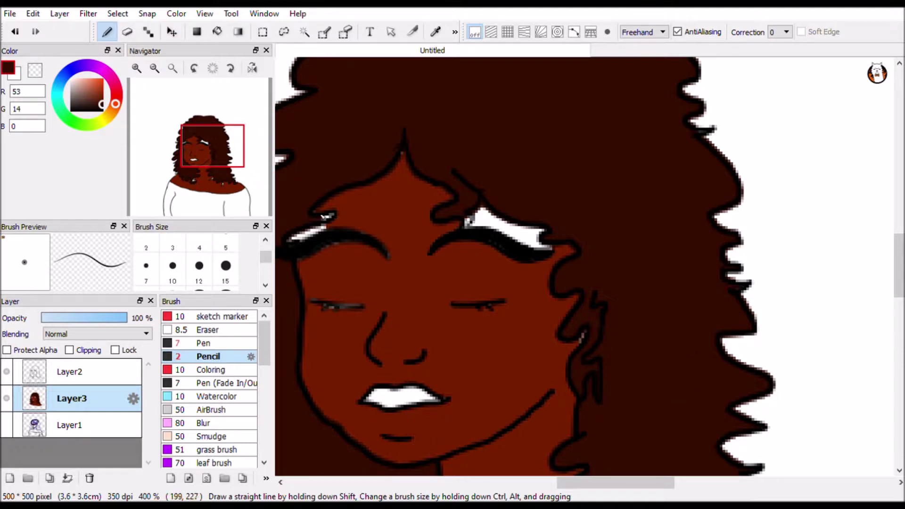
{"action": "left_click_drag", "start_coordinate": [205, 165], "coordinate": [188, 142]}
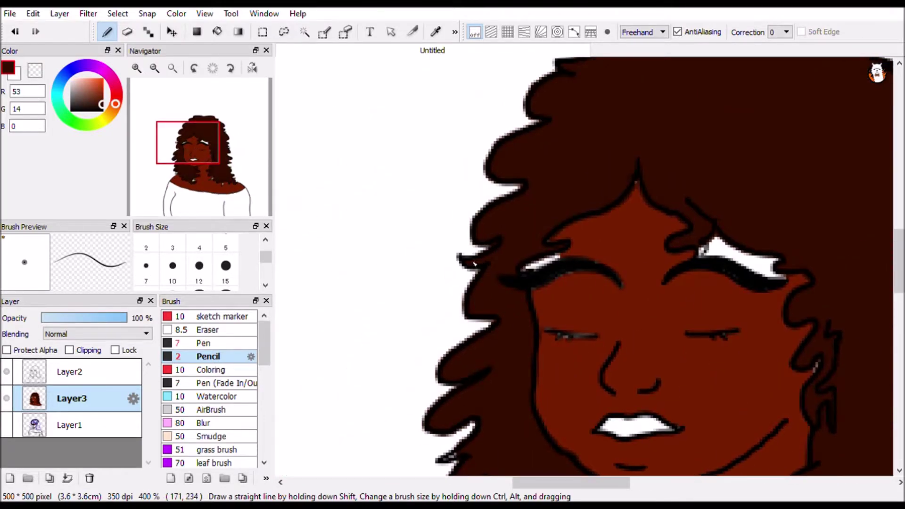
{"action": "left_click_drag", "start_coordinate": [479, 263], "coordinate": [410, 230]}
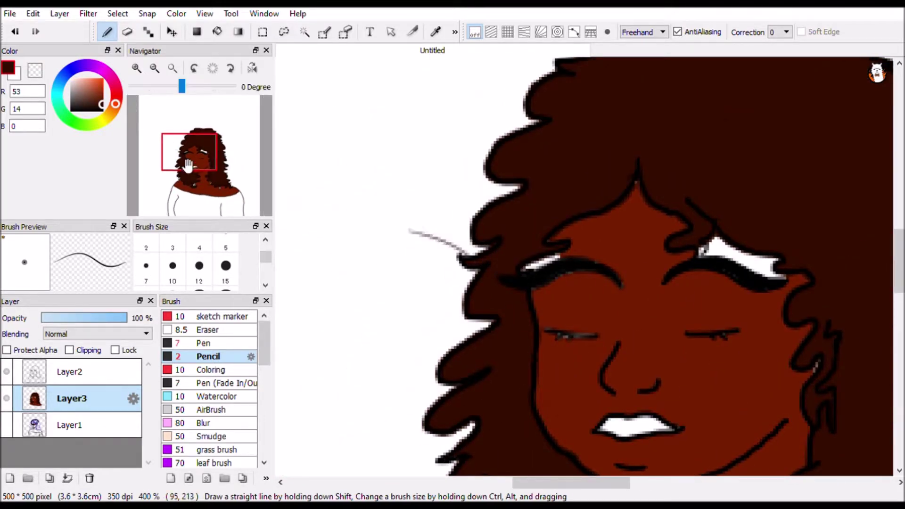
{"action": "mouse_move", "coordinate": [186, 166]}
{"action": "left_mouse_down"}
{"action": "mouse_move", "coordinate": [190, 157]}
{"action": "mouse_move", "coordinate": [212, 194]}
{"action": "left_mouse_up"}
{"action": "key", "text": "ctrl+z"}
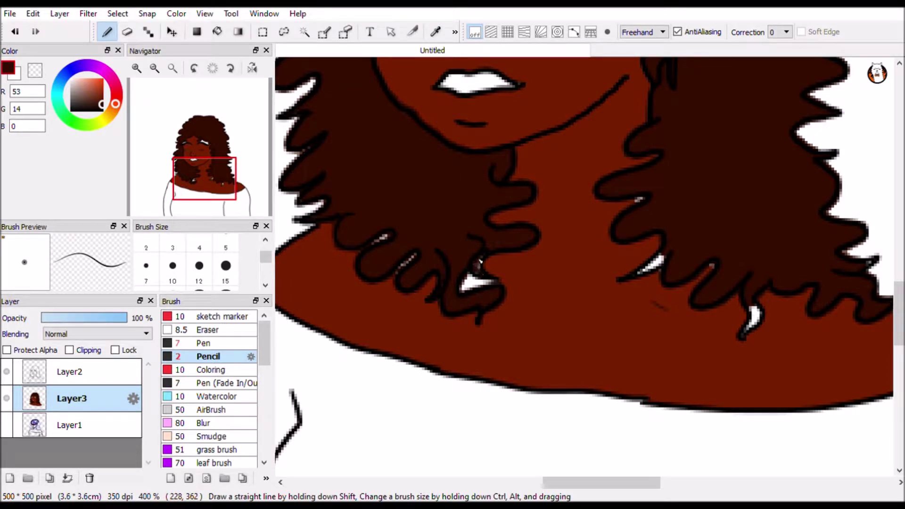
{"action": "left_click_drag", "start_coordinate": [650, 267], "coordinate": [659, 261]}
{"action": "left_click_drag", "start_coordinate": [755, 306], "coordinate": [753, 326]}
Sample the reddish-brown skin colour, RGB 120, 32, 0, and paint over the white gaps between the brow lines and the hair
{"action": "left_click_drag", "start_coordinate": [209, 194], "coordinate": [211, 147]}
{"action": "left_click", "coordinate": [435, 32]}
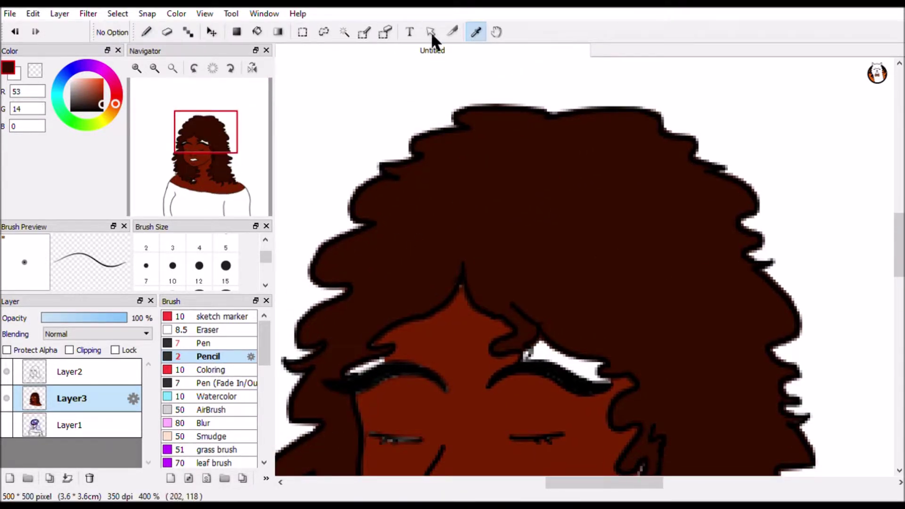
{"action": "left_click", "coordinate": [464, 335]}
{"action": "mouse_move", "coordinate": [528, 353]}
{"action": "left_mouse_down"}
{"action": "mouse_move", "coordinate": [547, 351]}
{"action": "mouse_move", "coordinate": [608, 382]}
{"action": "left_mouse_up"}
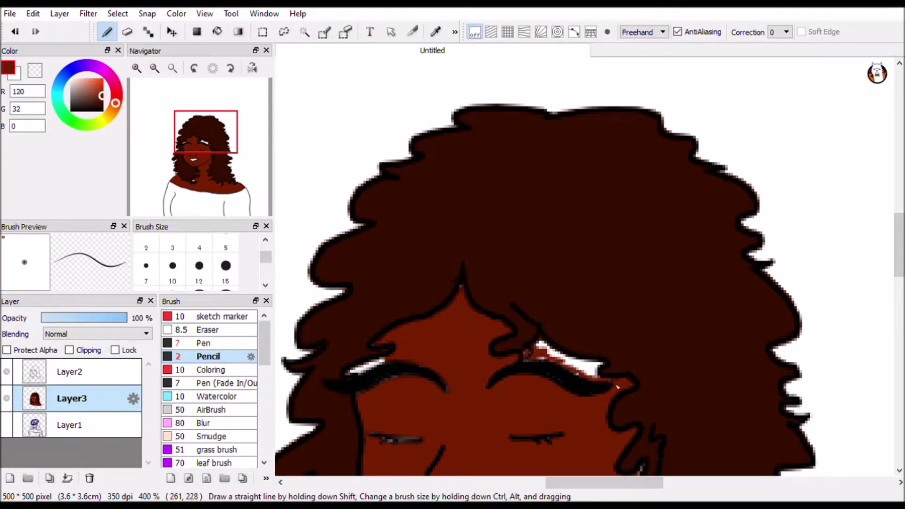
{"action": "left_click_drag", "start_coordinate": [538, 346], "coordinate": [594, 378]}
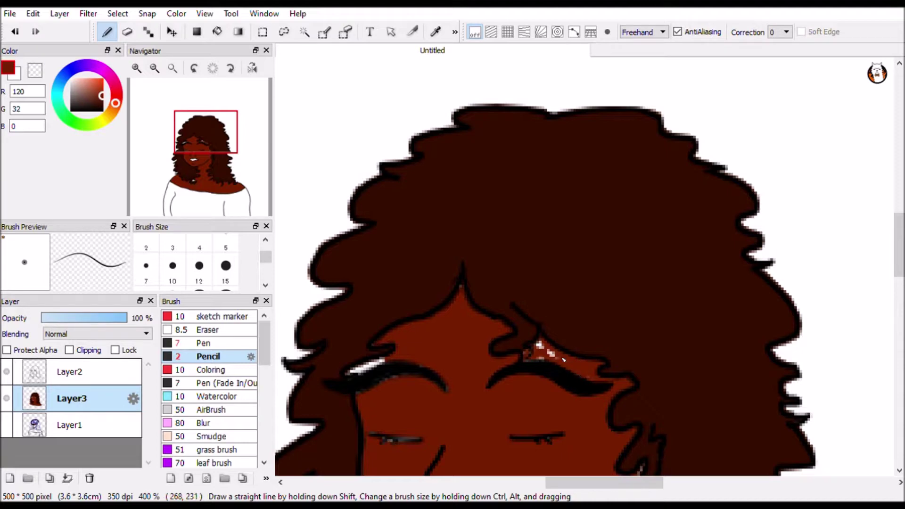
{"action": "left_click_drag", "start_coordinate": [539, 345], "coordinate": [551, 356]}
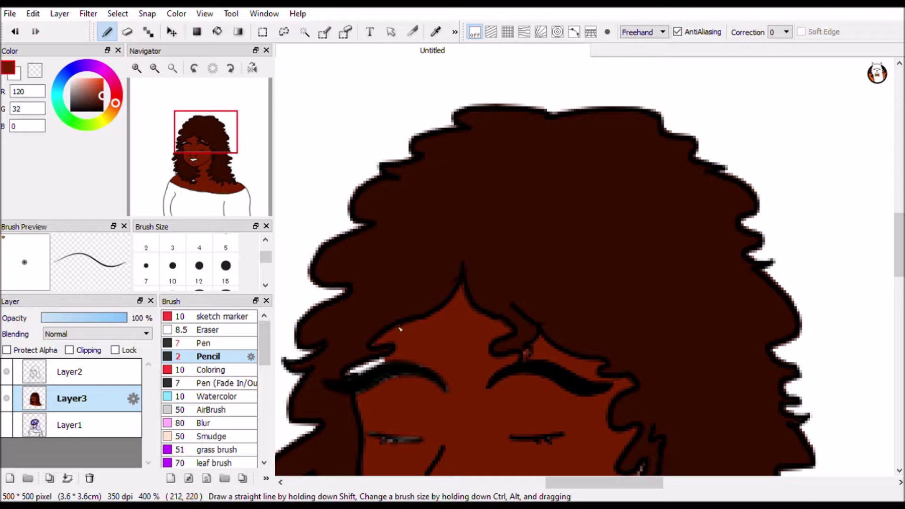
{"action": "left_click_drag", "start_coordinate": [383, 361], "coordinate": [377, 365]}
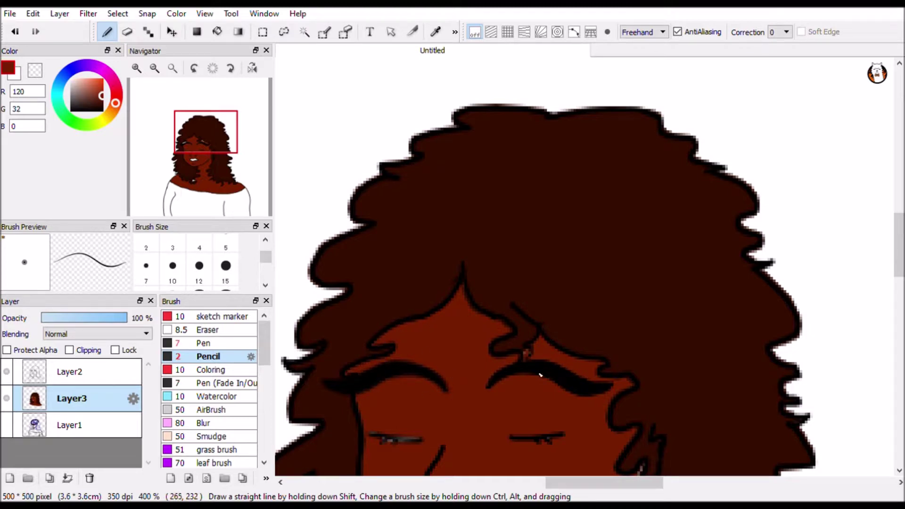
Cover the remaining white gaps among the hair ends above the shoulder with the skin colour
{"action": "left_click_drag", "start_coordinate": [212, 146], "coordinate": [211, 174]}
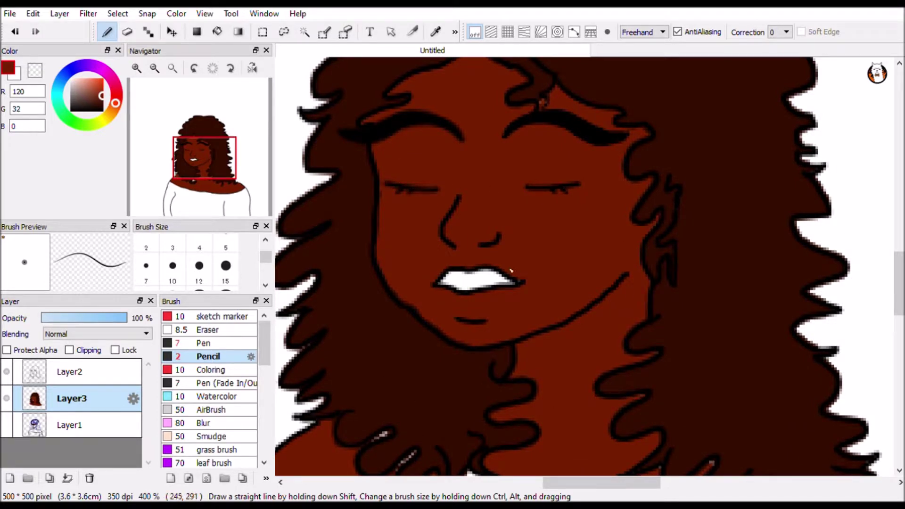
{"action": "scroll", "coordinate": [517, 272], "scroll_direction": "down", "scroll_amount": 5}
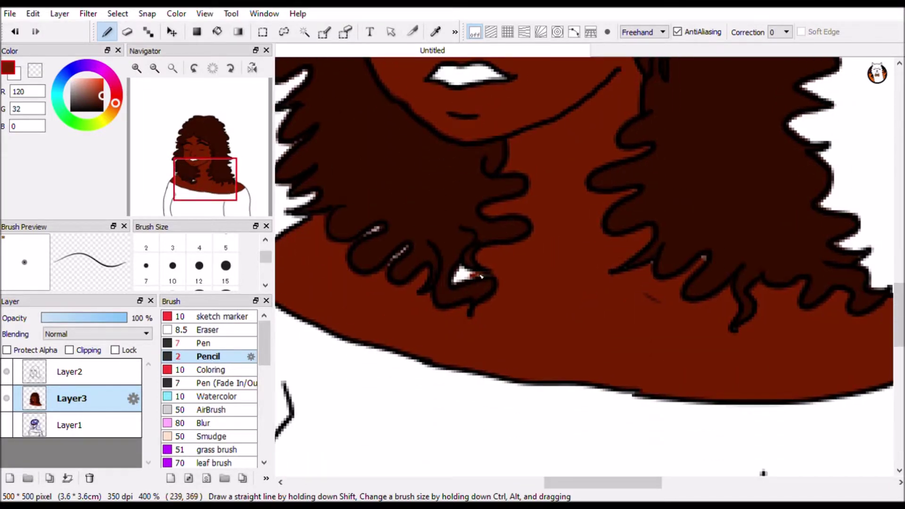
{"action": "left_click_drag", "start_coordinate": [461, 282], "coordinate": [463, 271]}
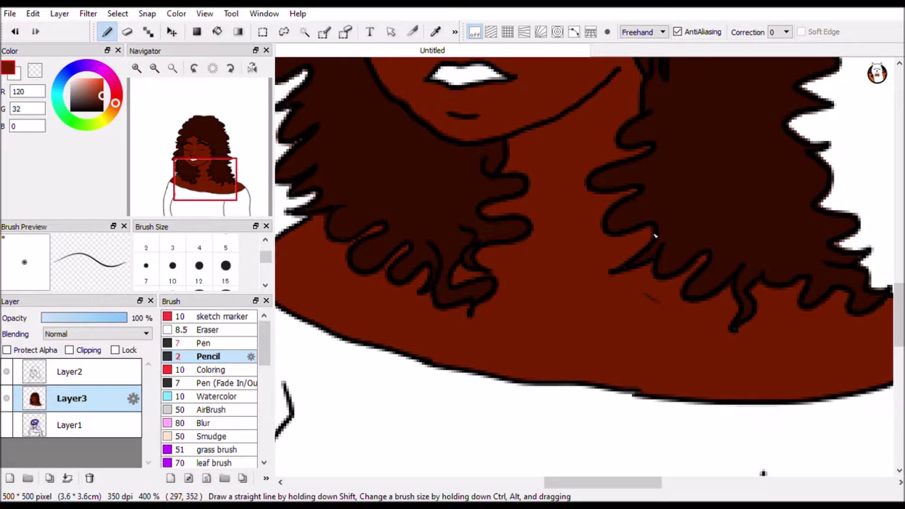
Paint the whites of both eyes on Layer3 with the Pencil in light grey, RGB 229, 229, 229
{"action": "left_click_drag", "start_coordinate": [220, 191], "coordinate": [202, 157]}
{"action": "left_click", "coordinate": [435, 31]}
{"action": "left_click", "coordinate": [423, 115]}
{"action": "left_click", "coordinate": [149, 32]}
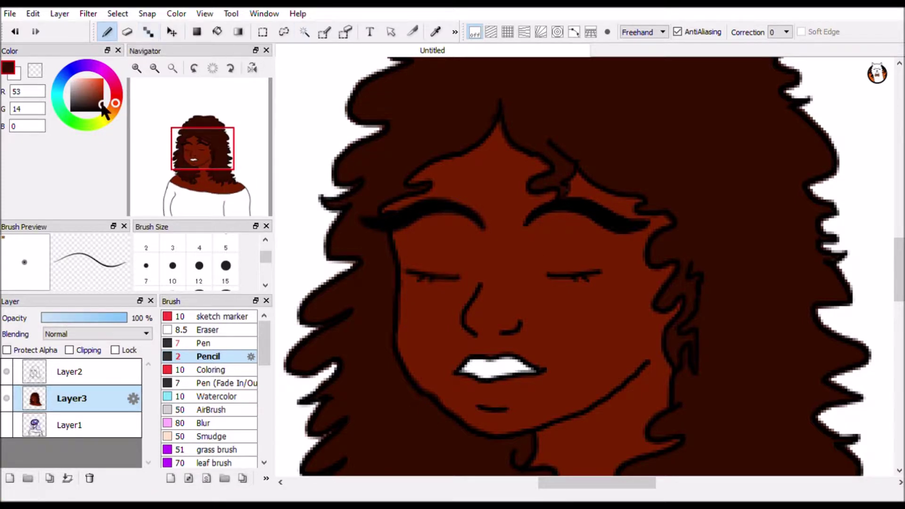
{"action": "left_click", "coordinate": [71, 83]}
{"action": "mouse_move", "coordinate": [485, 229]}
{"action": "left_mouse_down"}
{"action": "mouse_move", "coordinate": [459, 275]}
{"action": "mouse_move", "coordinate": [462, 268]}
{"action": "left_mouse_up"}
{"action": "mouse_move", "coordinate": [394, 231]}
{"action": "left_mouse_down"}
{"action": "mouse_move", "coordinate": [412, 270]}
{"action": "mouse_move", "coordinate": [462, 272]}
{"action": "mouse_move", "coordinate": [424, 220]}
{"action": "mouse_move", "coordinate": [464, 217]}
{"action": "mouse_move", "coordinate": [481, 235]}
{"action": "mouse_move", "coordinate": [420, 224]}
{"action": "mouse_move", "coordinate": [397, 241]}
{"action": "mouse_move", "coordinate": [402, 260]}
{"action": "mouse_move", "coordinate": [427, 221]}
{"action": "mouse_move", "coordinate": [448, 250]}
{"action": "left_mouse_up"}
{"action": "mouse_move", "coordinate": [473, 236]}
{"action": "left_mouse_down"}
{"action": "mouse_move", "coordinate": [459, 248]}
{"action": "mouse_move", "coordinate": [460, 263]}
{"action": "mouse_move", "coordinate": [426, 257]}
{"action": "mouse_move", "coordinate": [410, 235]}
{"action": "mouse_move", "coordinate": [433, 241]}
{"action": "mouse_move", "coordinate": [406, 259]}
{"action": "mouse_move", "coordinate": [460, 271]}
{"action": "mouse_move", "coordinate": [468, 255]}
{"action": "left_mouse_up"}
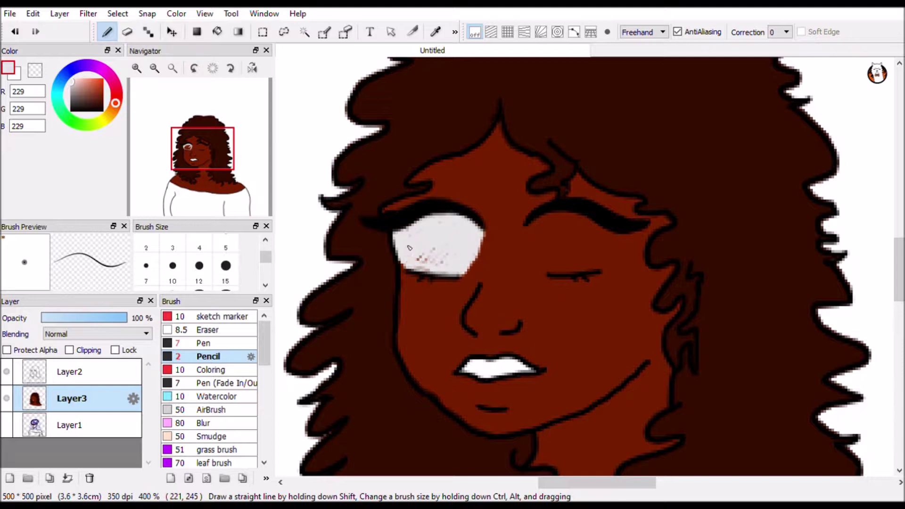
{"action": "mouse_move", "coordinate": [417, 258]}
{"action": "left_mouse_down"}
{"action": "mouse_move", "coordinate": [413, 272]}
{"action": "mouse_move", "coordinate": [445, 268]}
{"action": "left_mouse_up"}
{"action": "mouse_move", "coordinate": [526, 231]}
{"action": "left_mouse_down"}
{"action": "mouse_move", "coordinate": [551, 273]}
{"action": "mouse_move", "coordinate": [628, 234]}
{"action": "left_mouse_up"}
{"action": "mouse_move", "coordinate": [527, 226]}
{"action": "left_mouse_down"}
{"action": "mouse_move", "coordinate": [586, 220]}
{"action": "mouse_move", "coordinate": [625, 238]}
{"action": "mouse_move", "coordinate": [532, 238]}
{"action": "mouse_move", "coordinate": [542, 262]}
{"action": "mouse_move", "coordinate": [593, 272]}
{"action": "mouse_move", "coordinate": [606, 267]}
{"action": "mouse_move", "coordinate": [589, 226]}
{"action": "mouse_move", "coordinate": [595, 264]}
{"action": "mouse_move", "coordinate": [622, 245]}
{"action": "mouse_move", "coordinate": [554, 218]}
{"action": "mouse_move", "coordinate": [537, 222]}
{"action": "mouse_move", "coordinate": [578, 238]}
{"action": "mouse_move", "coordinate": [570, 267]}
{"action": "mouse_move", "coordinate": [598, 270]}
{"action": "mouse_move", "coordinate": [537, 247]}
{"action": "mouse_move", "coordinate": [543, 269]}
{"action": "left_mouse_up"}
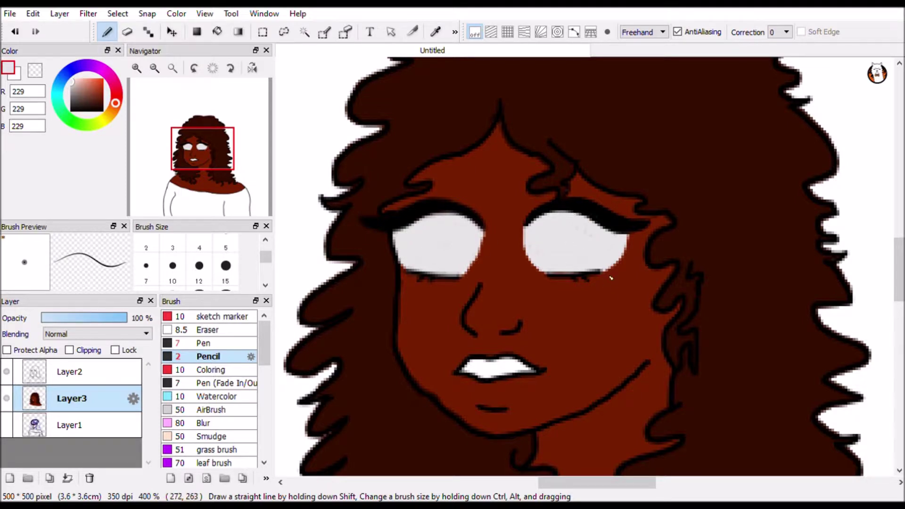
Add a new layer above Layer3 and fill the lips with dark brown, RGB 58, 14, 0
{"action": "left_click", "coordinate": [10, 478]}
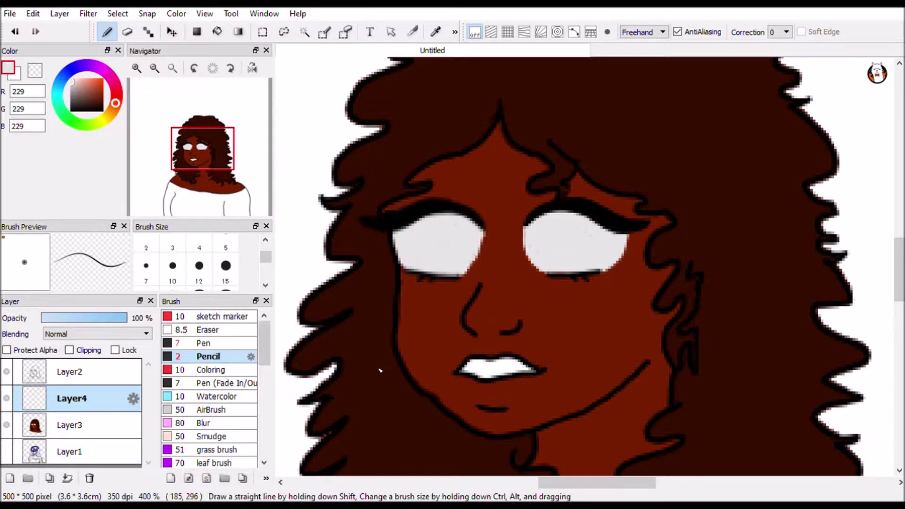
{"action": "mouse_move", "coordinate": [255, 193]}
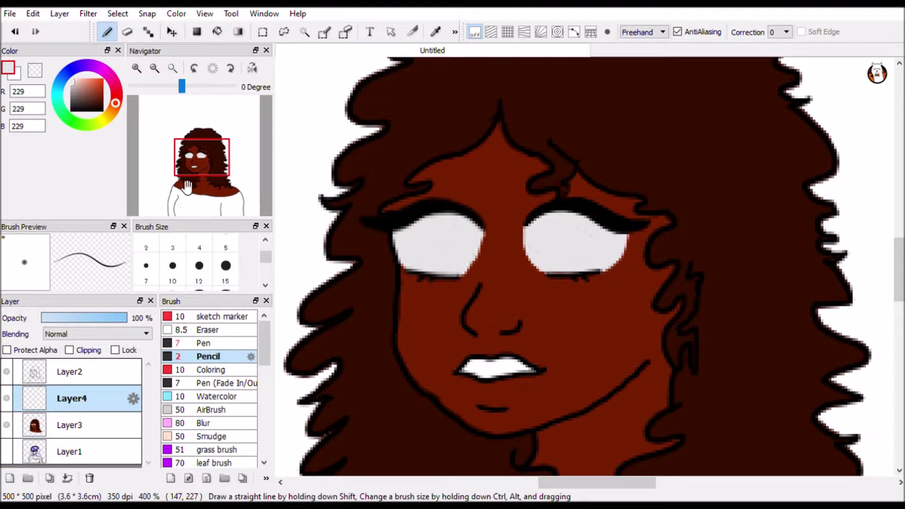
{"action": "left_click", "coordinate": [101, 102]}
{"action": "left_click", "coordinate": [216, 31]}
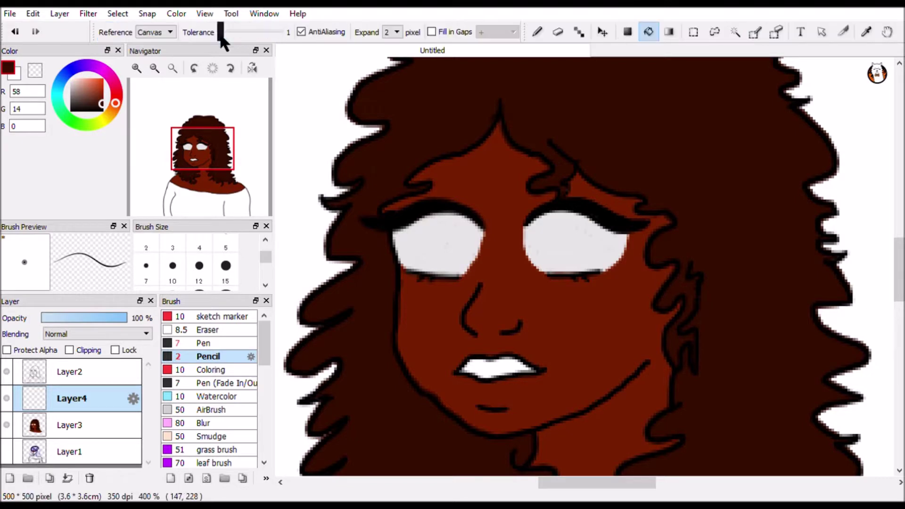
{"action": "left_click", "coordinate": [496, 364]}
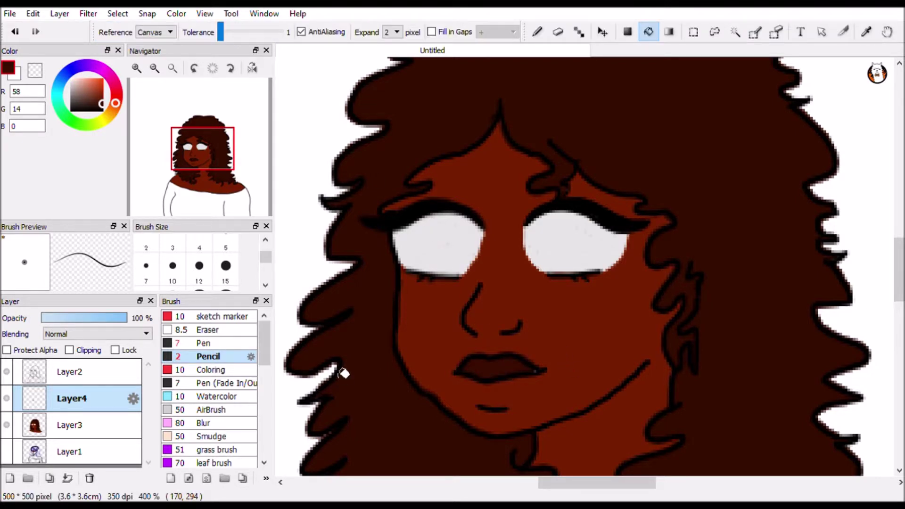
Erase the upper lip's black outline on Layer2, touch up the lip shape in dark brown, and make Layer3 active
{"action": "key", "text": "alt"}
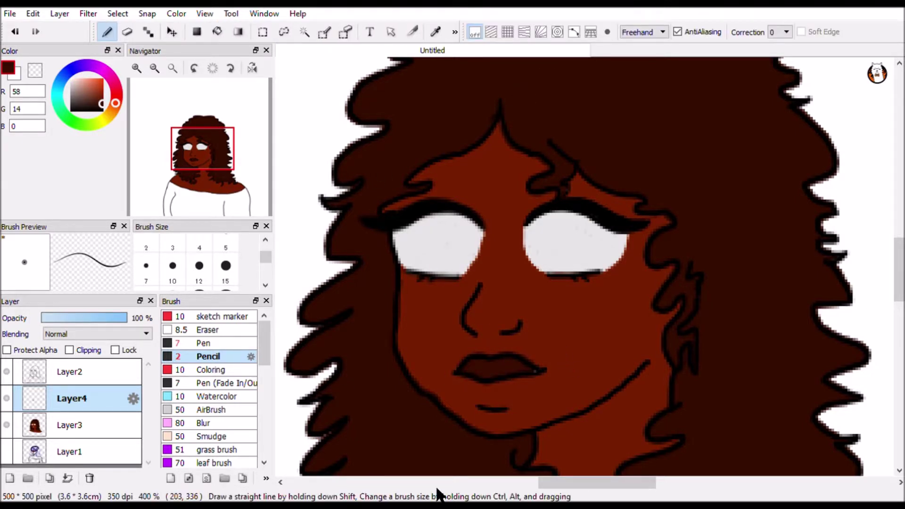
{"action": "left_click", "coordinate": [95, 377]}
{"action": "key", "text": "e"}
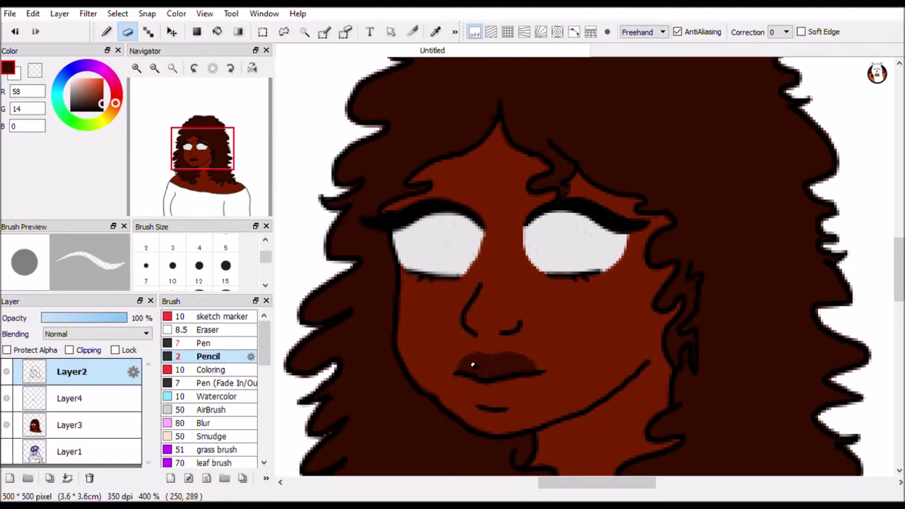
{"action": "key", "text": "b"}
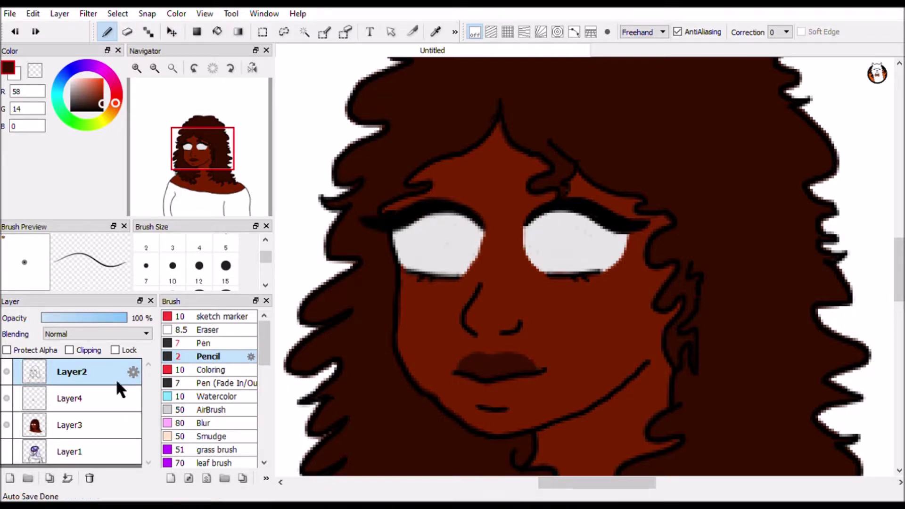
{"action": "left_click", "coordinate": [95, 424]}
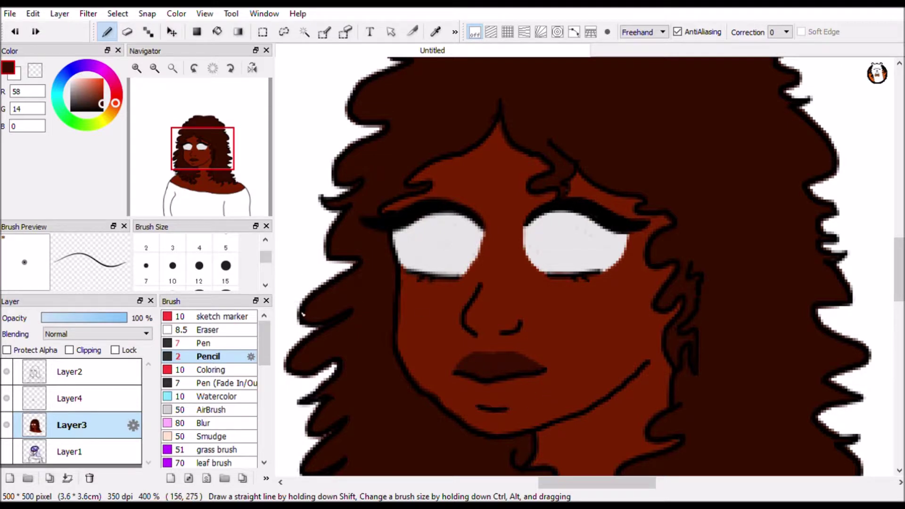
Choose the Coloring brush with an orange-red, RGB 188, 57, 0, and make Layer4 the active layer
{"action": "left_click", "coordinate": [530, 398], "text": "alt"}
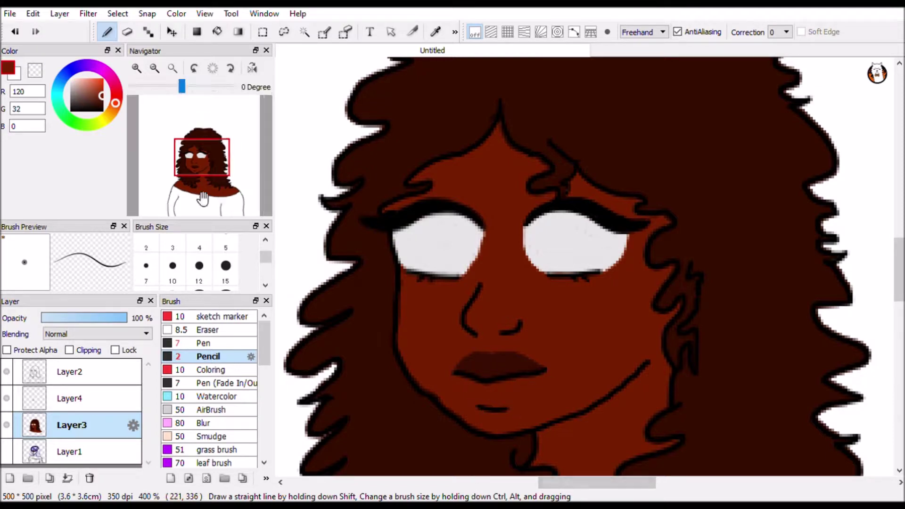
{"action": "mouse_move", "coordinate": [71, 119]}
{"action": "left_mouse_down"}
{"action": "mouse_move", "coordinate": [105, 100]}
{"action": "mouse_move", "coordinate": [102, 86]}
{"action": "left_mouse_up"}
{"action": "left_click", "coordinate": [223, 370]}
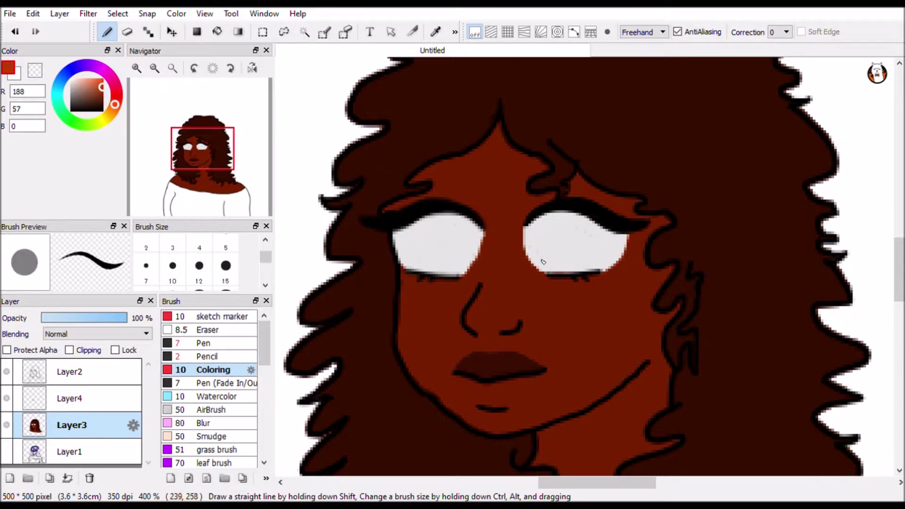
{"action": "left_click", "coordinate": [132, 399]}
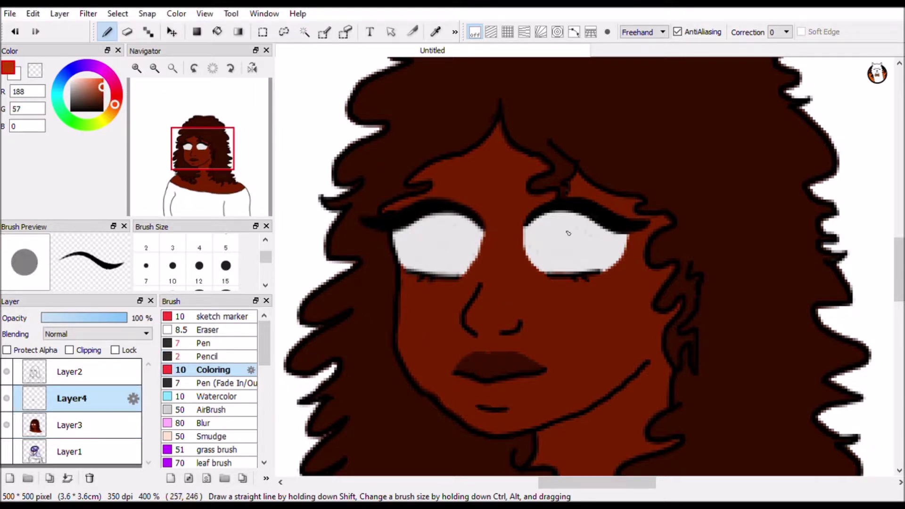
{"action": "left_click_drag", "start_coordinate": [565, 228], "coordinate": [565, 257]}
{"action": "left_click_drag", "start_coordinate": [430, 230], "coordinate": [438, 257]}
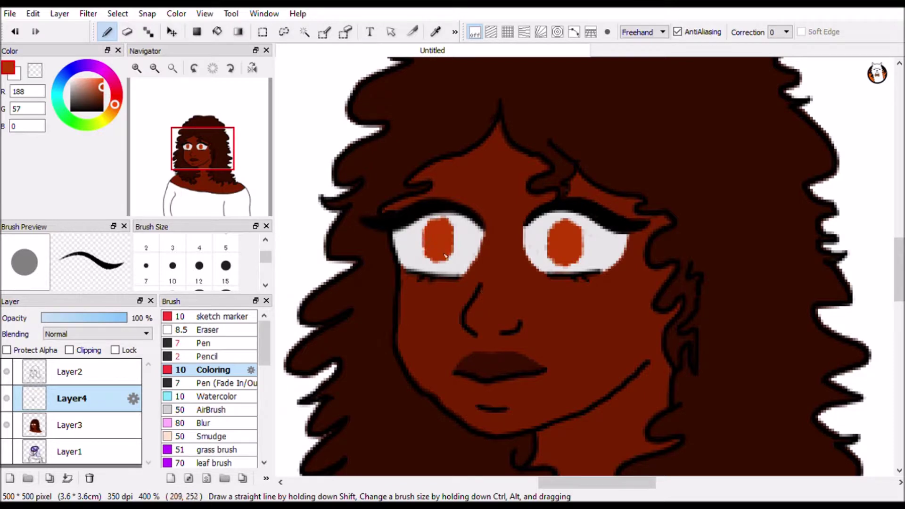
{"action": "key", "text": "ctrl+z"}
{"action": "key", "text": "ctrl+z"}
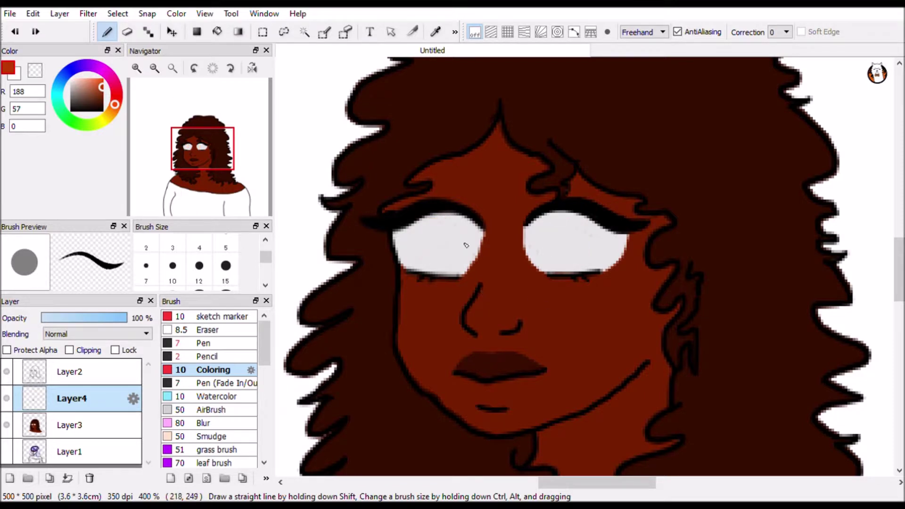
Paint an orange-red oval iris under the upper lid of each eye, near its left side, and undo the last stroke
{"action": "left_click_drag", "start_coordinate": [417, 222], "coordinate": [431, 245]}
{"action": "mouse_move", "coordinate": [542, 217]}
{"action": "left_mouse_down"}
{"action": "mouse_move", "coordinate": [549, 232]}
{"action": "mouse_move", "coordinate": [558, 220]}
{"action": "left_mouse_up"}
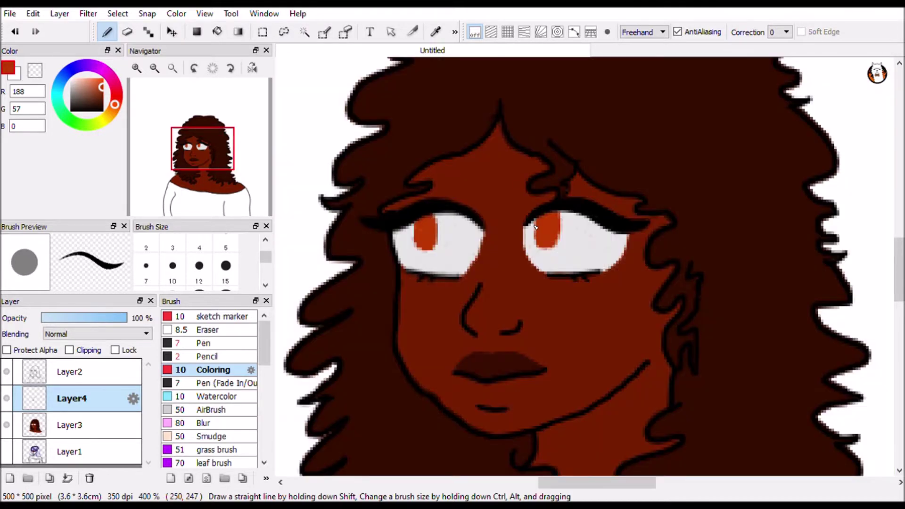
{"action": "key", "text": "ctrl+z"}
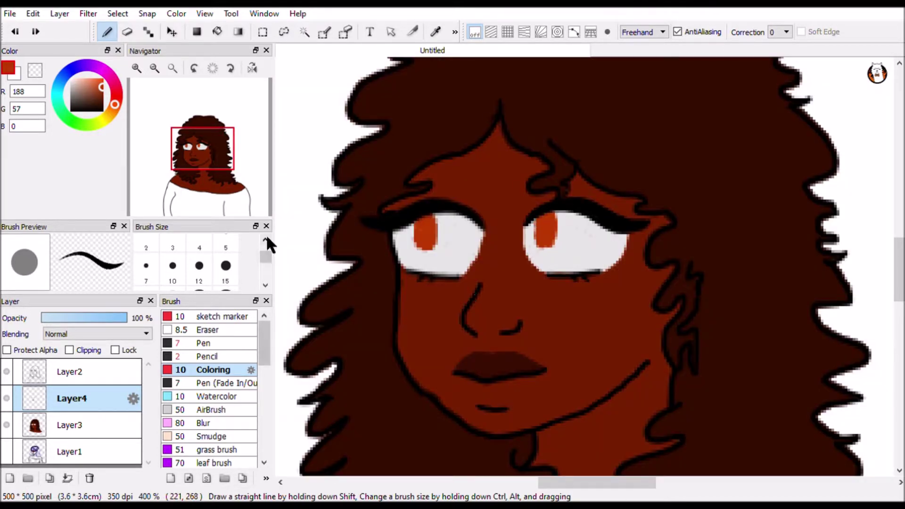
Shade the upper part of both irises with the Pencil in a darker reddish brown, RGB 125, 38, 0
{"action": "left_click", "coordinate": [229, 259]}
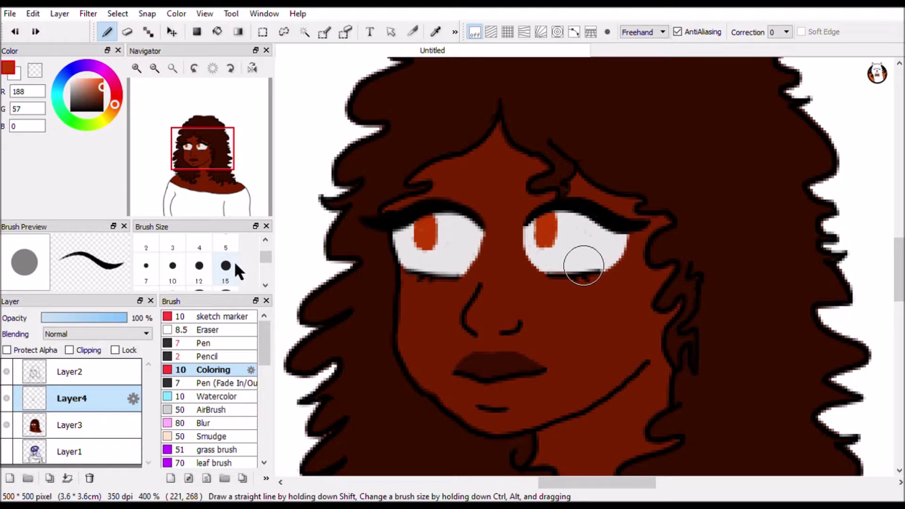
{"action": "left_click", "coordinate": [102, 94]}
{"action": "left_click", "coordinate": [222, 354]}
{"action": "scroll", "coordinate": [584, 266], "scroll_direction": "up", "scroll_amount": 1}
{"action": "left_click_drag", "start_coordinate": [201, 156], "coordinate": [191, 144]}
{"action": "mouse_move", "coordinate": [472, 269]}
{"action": "left_mouse_down"}
{"action": "mouse_move", "coordinate": [500, 264]}
{"action": "mouse_move", "coordinate": [472, 247]}
{"action": "mouse_move", "coordinate": [480, 250]}
{"action": "left_mouse_up"}
{"action": "mouse_move", "coordinate": [707, 271]}
{"action": "left_mouse_down"}
{"action": "mouse_move", "coordinate": [740, 266]}
{"action": "mouse_move", "coordinate": [715, 245]}
{"action": "mouse_move", "coordinate": [732, 265]}
{"action": "left_mouse_up"}
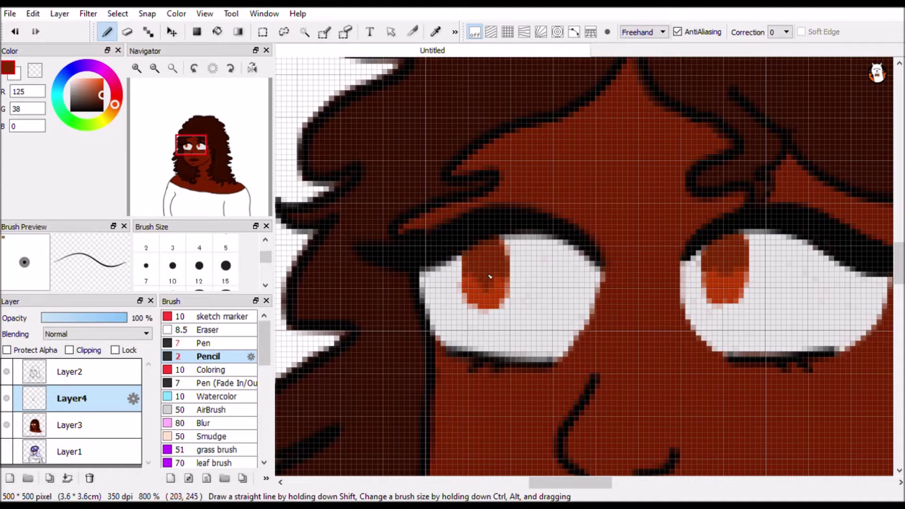
{"action": "left_click_drag", "start_coordinate": [725, 271], "coordinate": [726, 274]}
Draw fine white U-shaped reflections inside the dark area of both irises with the Pencil at size 0.5
{"action": "left_click", "coordinate": [189, 344]}
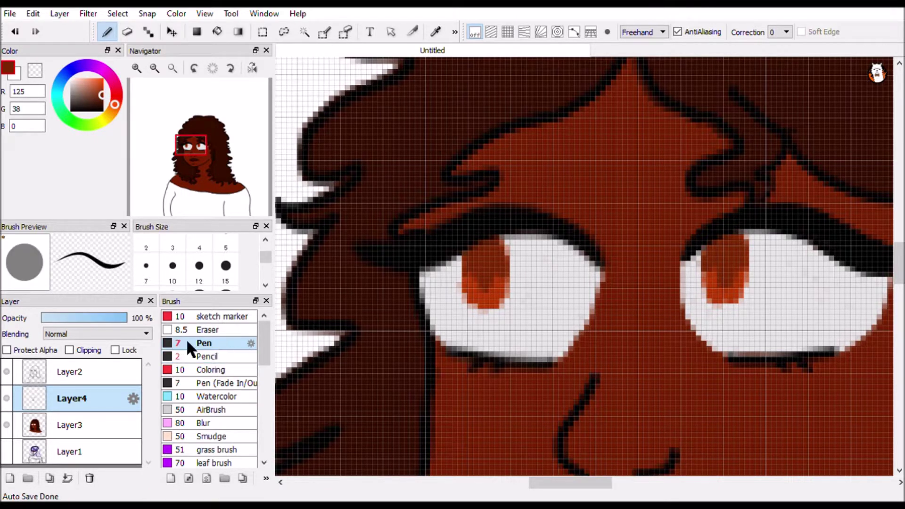
{"action": "left_click", "coordinate": [208, 357]}
{"action": "key", "text": "x"}
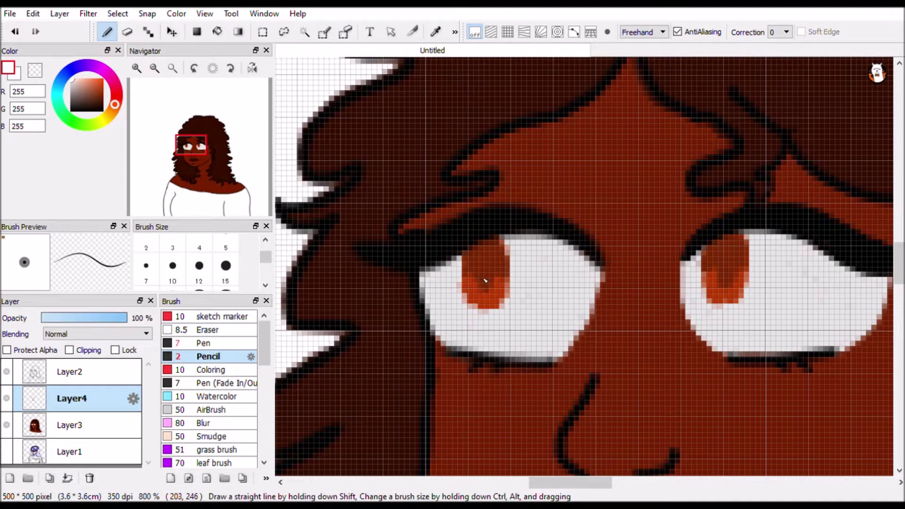
{"action": "left_click_drag", "start_coordinate": [474, 268], "coordinate": [484, 286]}
{"action": "key", "text": "ctrl+z"}
{"action": "scroll", "coordinate": [244, 252], "scroll_direction": "up", "scroll_amount": 2}
{"action": "left_click", "coordinate": [148, 262]}
{"action": "left_click_drag", "start_coordinate": [475, 268], "coordinate": [483, 289]}
{"action": "left_click_drag", "start_coordinate": [492, 268], "coordinate": [489, 288]}
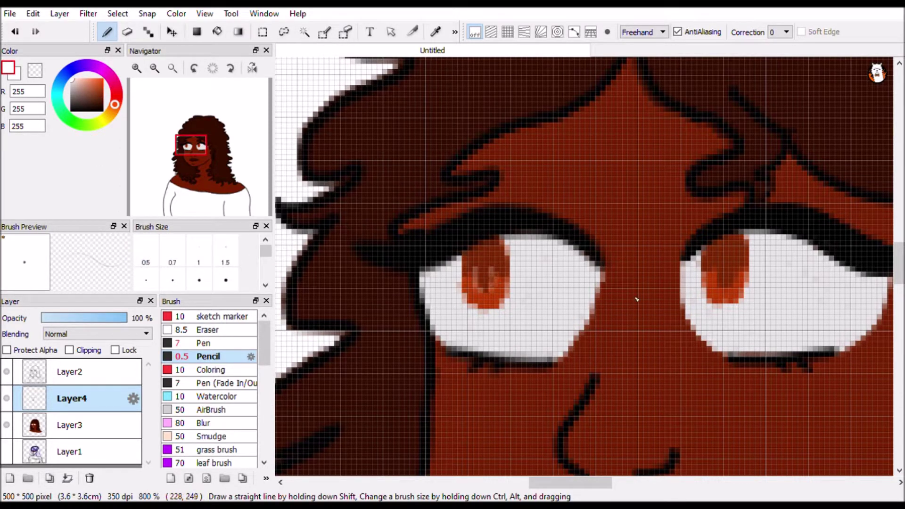
{"action": "left_click_drag", "start_coordinate": [719, 269], "coordinate": [730, 284]}
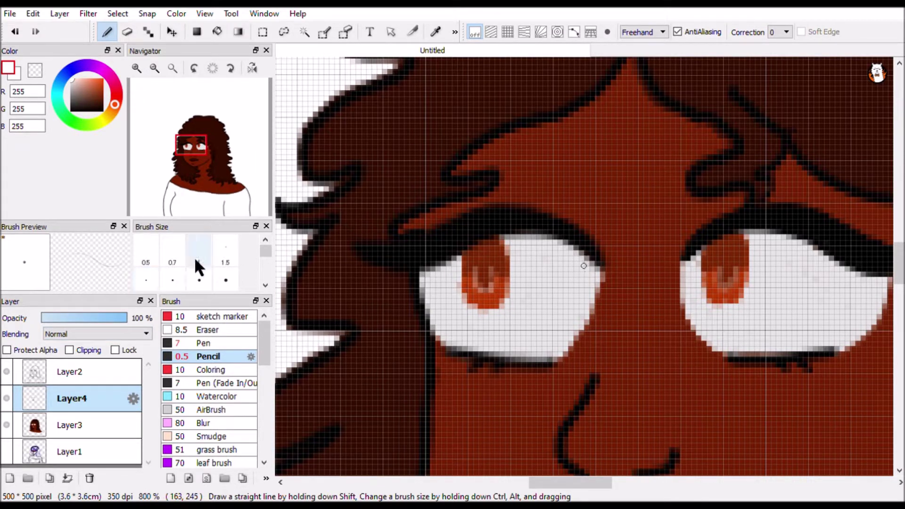
Add white highlights at the upper right and lower left of both irises with the Pencil at size 2
{"action": "left_click", "coordinate": [150, 280]}
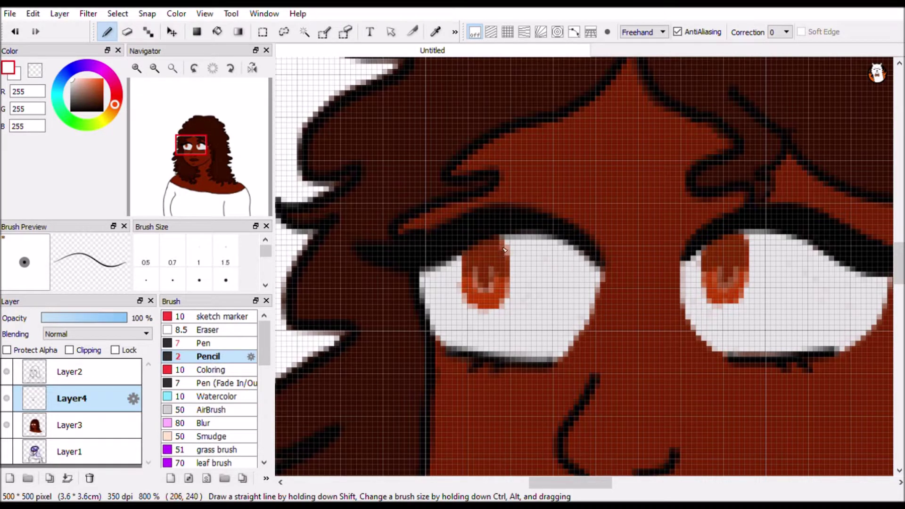
{"action": "left_click_drag", "start_coordinate": [504, 246], "coordinate": [494, 260]}
{"action": "left_click_drag", "start_coordinate": [744, 242], "coordinate": [736, 257]}
{"action": "left_click_drag", "start_coordinate": [473, 297], "coordinate": [487, 297]}
{"action": "left_click_drag", "start_coordinate": [712, 291], "coordinate": [708, 293]}
{"action": "scroll", "coordinate": [522, 340], "scroll_direction": "down", "scroll_amount": 6}
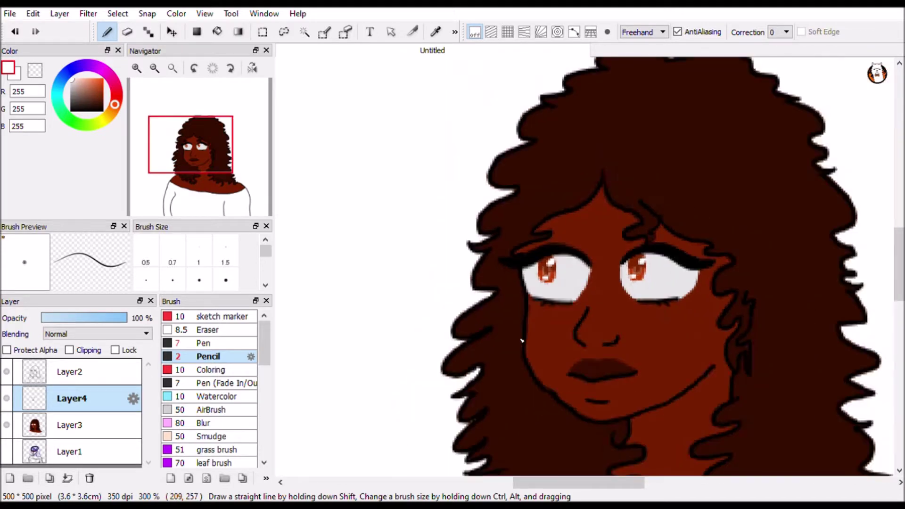
Fill the woman's off-shoulder top with dark purple, RGB 94, 0, 64, on Layer4
{"action": "left_click_drag", "start_coordinate": [239, 200], "coordinate": [237, 188]}
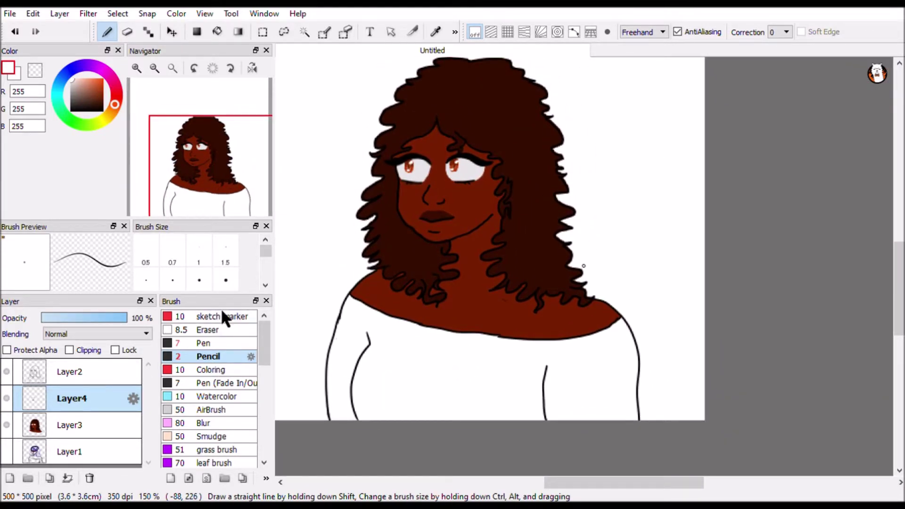
{"action": "left_click", "coordinate": [110, 75]}
{"action": "left_click_drag", "start_coordinate": [101, 94], "coordinate": [102, 99]}
{"action": "left_click", "coordinate": [217, 32]}
{"action": "left_click", "coordinate": [440, 366]}
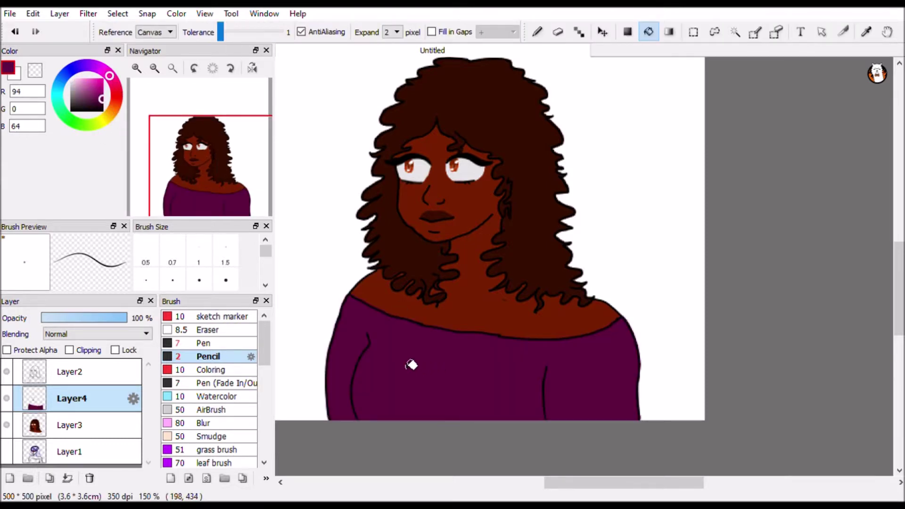
Merge Layer4 down into Layer3, add a new layer above it and ready the brush in white, RGB 255, 255, 255
{"action": "key", "text": "ctrl+e"}
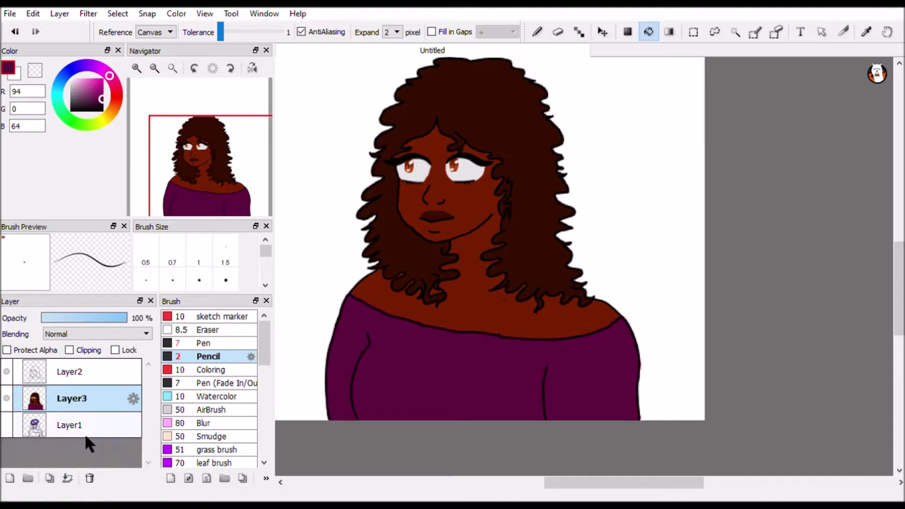
{"action": "left_click", "coordinate": [10, 478]}
{"action": "scroll", "coordinate": [317, 268], "scroll_direction": "up", "scroll_amount": 4}
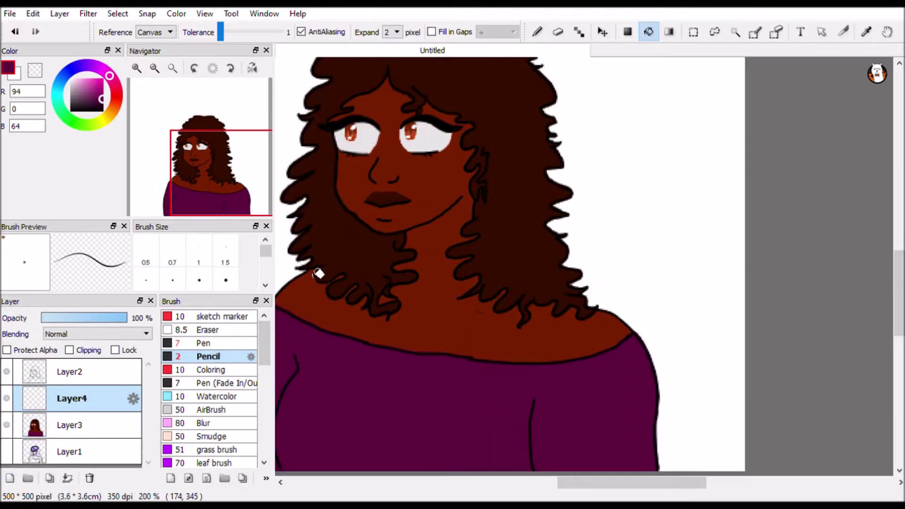
{"action": "left_click_drag", "start_coordinate": [234, 184], "coordinate": [204, 171]}
{"action": "left_click", "coordinate": [71, 79]}
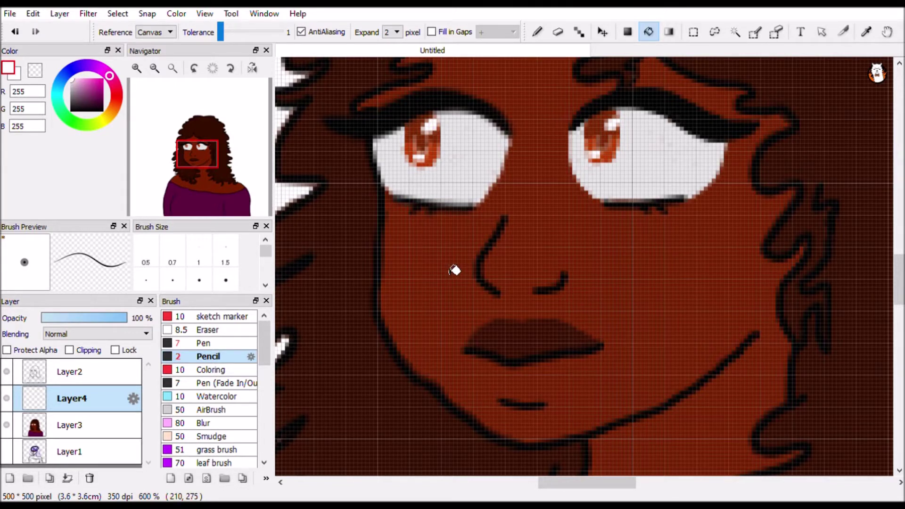
{"action": "key", "text": "b"}
Try white highlight strokes just above the line below the mouth, with the layer at 47% opacity, and undo them
{"action": "left_click_drag", "start_coordinate": [495, 382], "coordinate": [540, 391]}
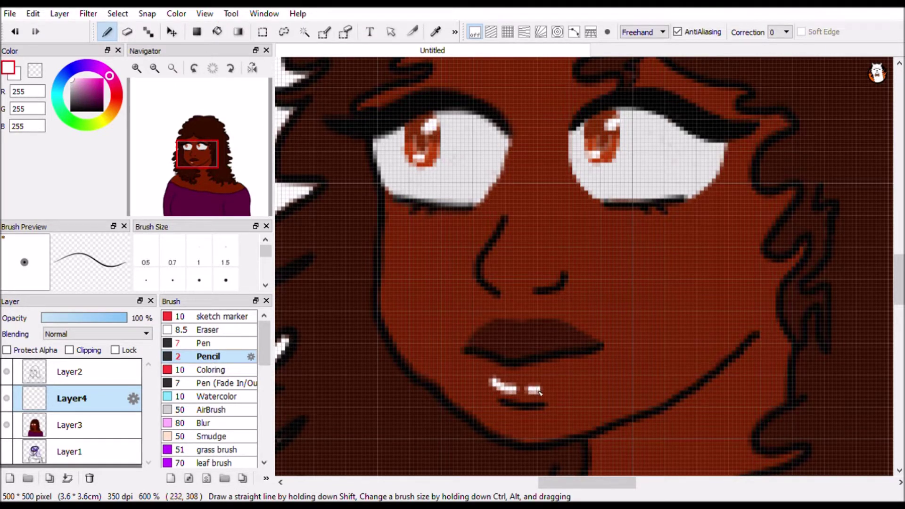
{"action": "key", "text": "ctrl+z"}
{"action": "key", "text": "ctrl+z"}
{"action": "left_click_drag", "start_coordinate": [481, 381], "coordinate": [546, 399]}
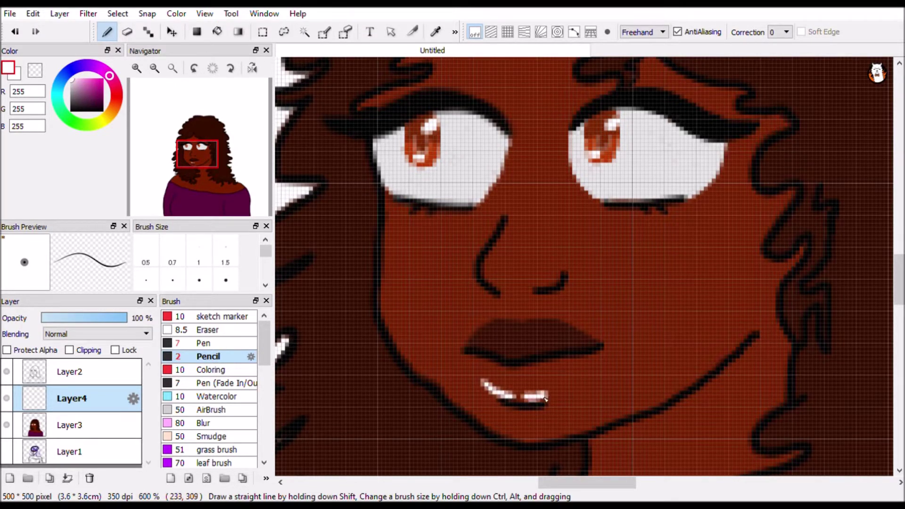
{"action": "left_click", "coordinate": [83, 320]}
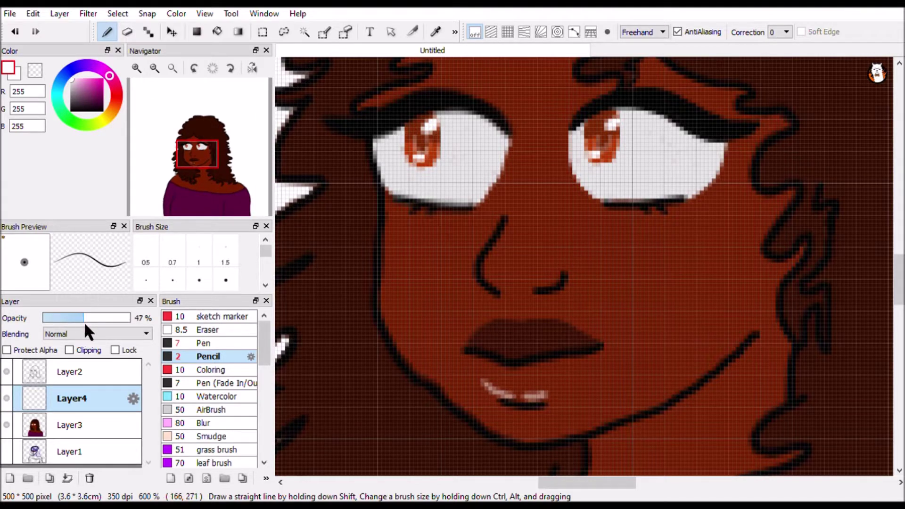
{"action": "left_click_drag", "start_coordinate": [203, 185], "coordinate": [206, 173]}
{"action": "key", "text": "ctrl+z"}
{"action": "key", "text": "ctrl+z"}
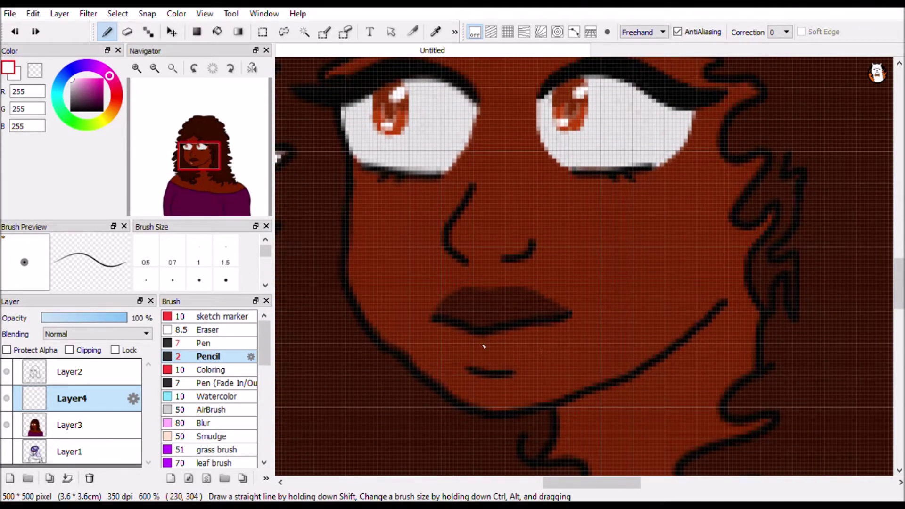
Paint two short white highlights on the lower lip, just under the mouth line, and set Layer4's opacity to 26%
{"action": "left_click_drag", "start_coordinate": [451, 337], "coordinate": [512, 345]}
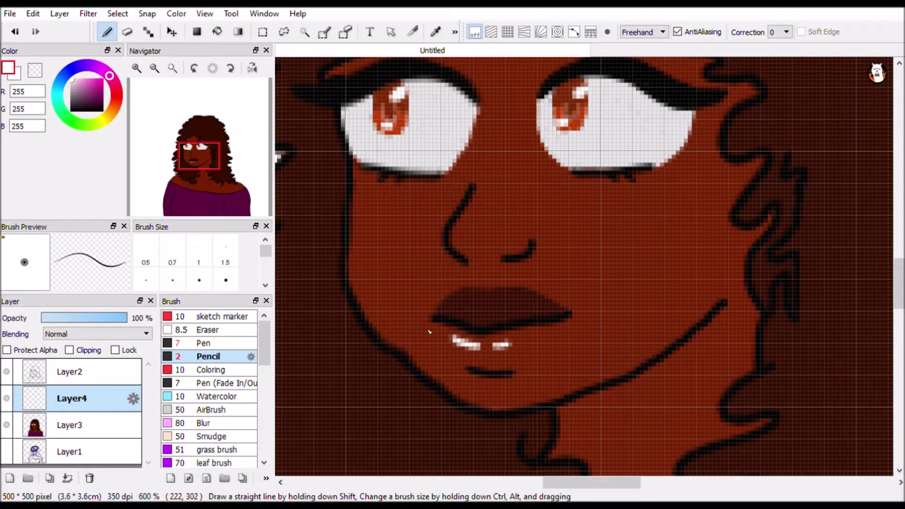
{"action": "left_click_drag", "start_coordinate": [91, 314], "coordinate": [83, 316]}
{"action": "scroll", "coordinate": [168, 211], "scroll_direction": "down", "scroll_amount": 4}
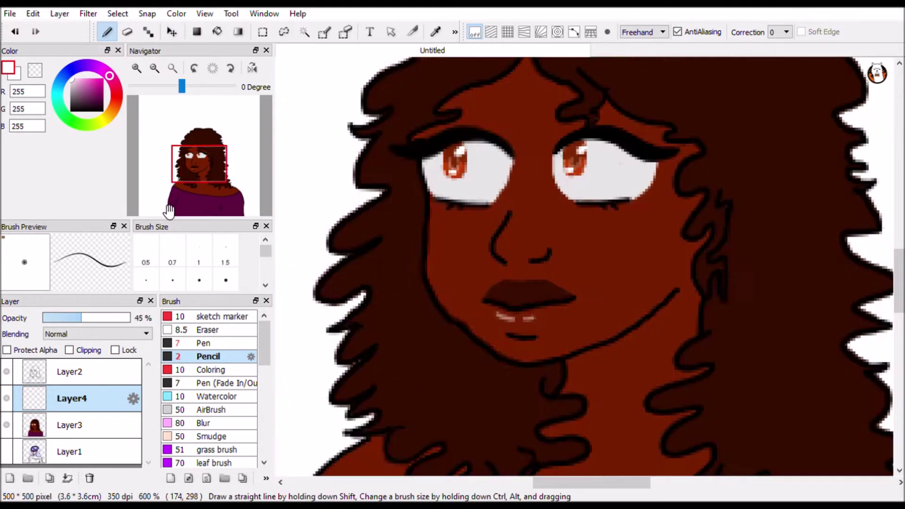
{"action": "left_click", "coordinate": [73, 318]}
{"action": "left_click", "coordinate": [65, 318]}
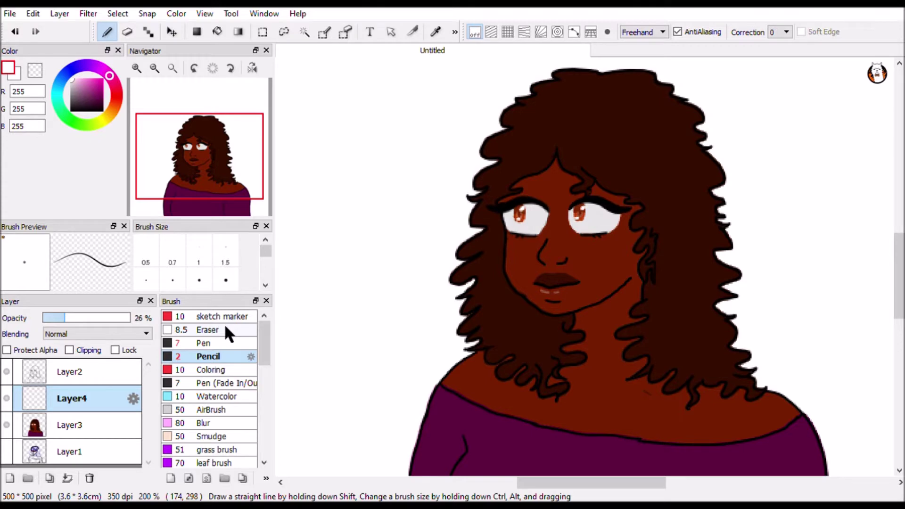
Add a new layer above Layer4 and choose the AirBrush with a dark red, RGB 151, 23, 0
{"action": "left_click", "coordinate": [11, 478]}
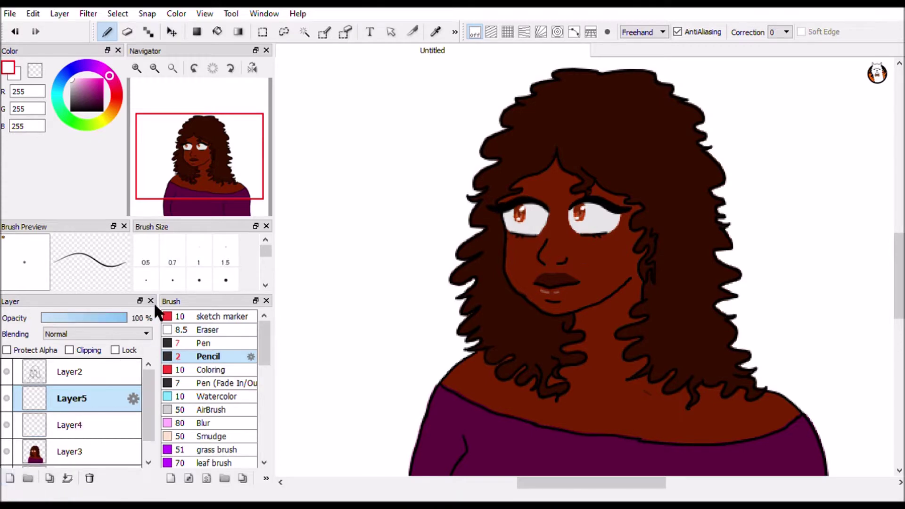
{"action": "left_click", "coordinate": [117, 100]}
{"action": "left_click", "coordinate": [101, 93]}
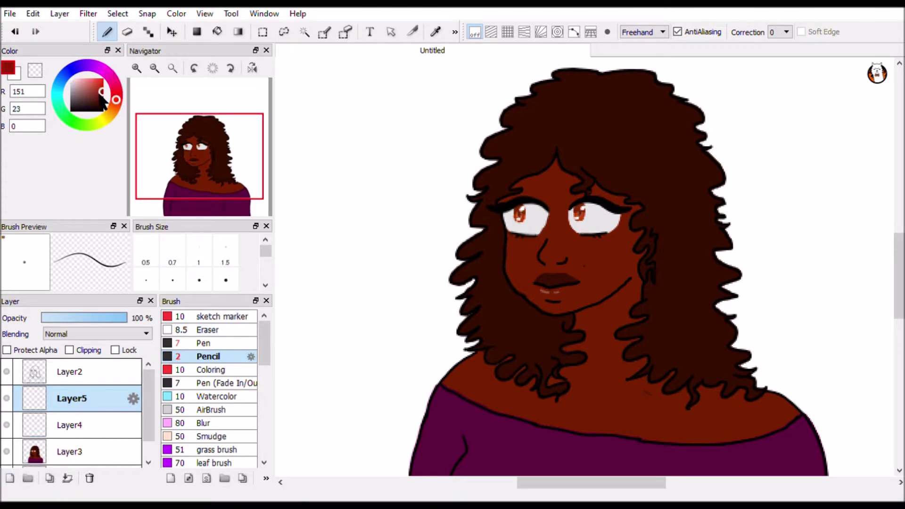
{"action": "left_click", "coordinate": [226, 409]}
Try two AirBrush test strokes on the blank canvas beside the figure, the second at size 30, and undo both
{"action": "left_click_drag", "start_coordinate": [330, 238], "coordinate": [366, 220]}
{"action": "left_click_drag", "start_coordinate": [260, 253], "coordinate": [265, 265]}
{"action": "left_click", "coordinate": [199, 264]}
{"action": "left_click_drag", "start_coordinate": [292, 289], "coordinate": [354, 266]}
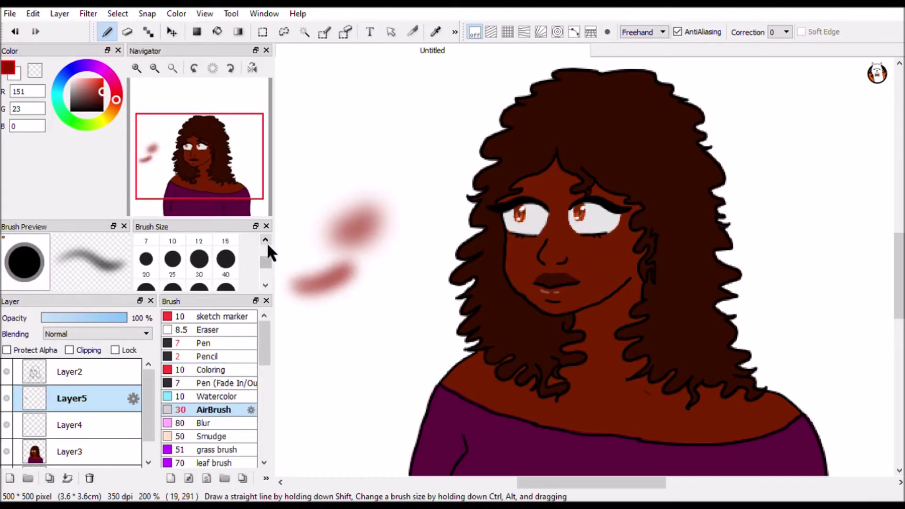
{"action": "key", "text": "ctrl+z"}
{"action": "key", "text": "ctrl+z"}
Try tinting the lower lip dark red with the AirBrush at size 30, and undo the stroke
{"action": "scroll", "coordinate": [349, 239], "scroll_direction": "up", "scroll_amount": 4}
{"action": "scroll", "coordinate": [222, 190], "scroll_direction": "up", "scroll_amount": 1}
{"action": "left_click_drag", "start_coordinate": [414, 366], "coordinate": [510, 367]}
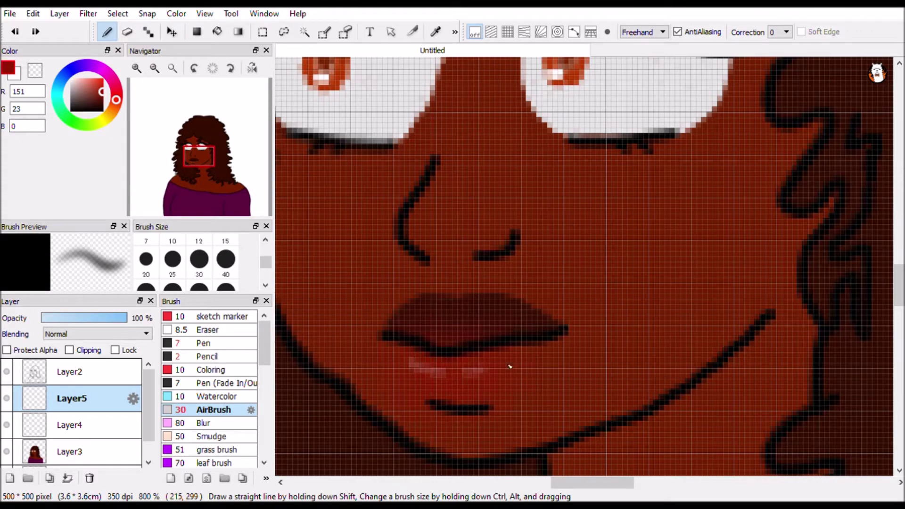
{"action": "scroll", "coordinate": [492, 363], "scroll_direction": "up", "scroll_amount": 1}
{"action": "scroll", "coordinate": [412, 319], "scroll_direction": "down", "scroll_amount": 1}
{"action": "key", "text": "ctrl+z"}
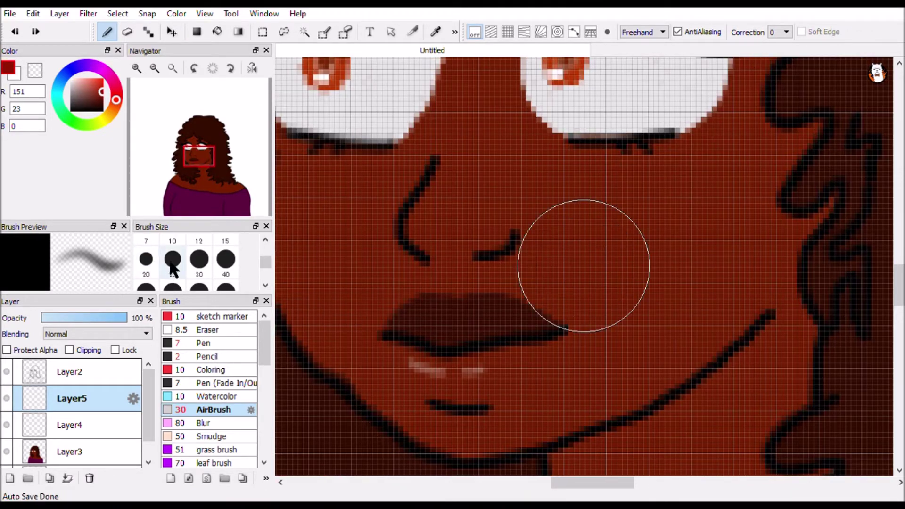
Try smaller dark red AirBrush strokes on the lips, first at size 20 and then at size 12, and undo them
{"action": "left_click", "coordinate": [146, 259]}
{"action": "left_click_drag", "start_coordinate": [405, 362], "coordinate": [522, 348]}
{"action": "key", "text": "ctrl+z"}
{"action": "left_click", "coordinate": [199, 241]}
{"action": "mouse_move", "coordinate": [406, 363]}
{"action": "left_mouse_down"}
{"action": "mouse_move", "coordinate": [502, 374]}
{"action": "mouse_move", "coordinate": [486, 362]}
{"action": "left_mouse_up"}
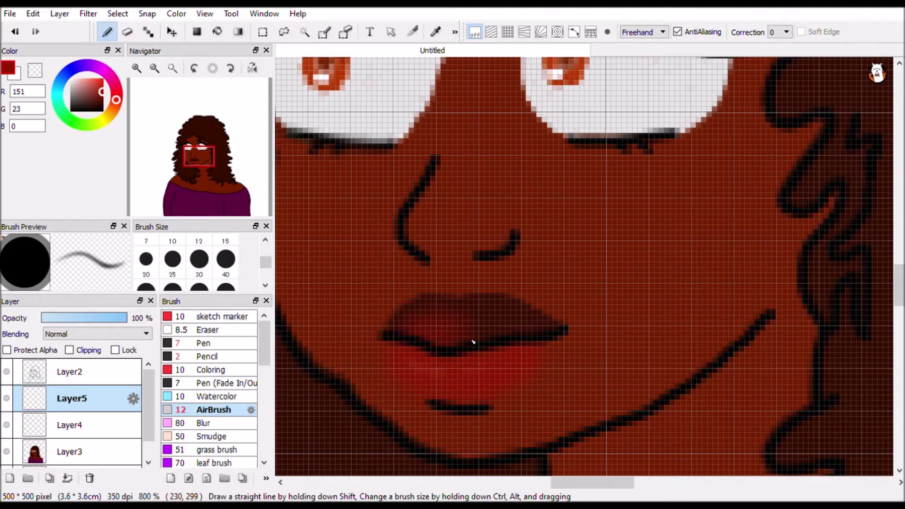
{"action": "key", "text": "ctrl+z"}
{"action": "key", "text": "ctrl+z"}
Try reddish-brown AirBrush shading over the lower lip, using RGB 99, 28, 0 and RGB 105, 30, 0 up to size 25
{"action": "left_click_drag", "start_coordinate": [116, 99], "coordinate": [114, 104]}
{"action": "left_click", "coordinate": [102, 98]}
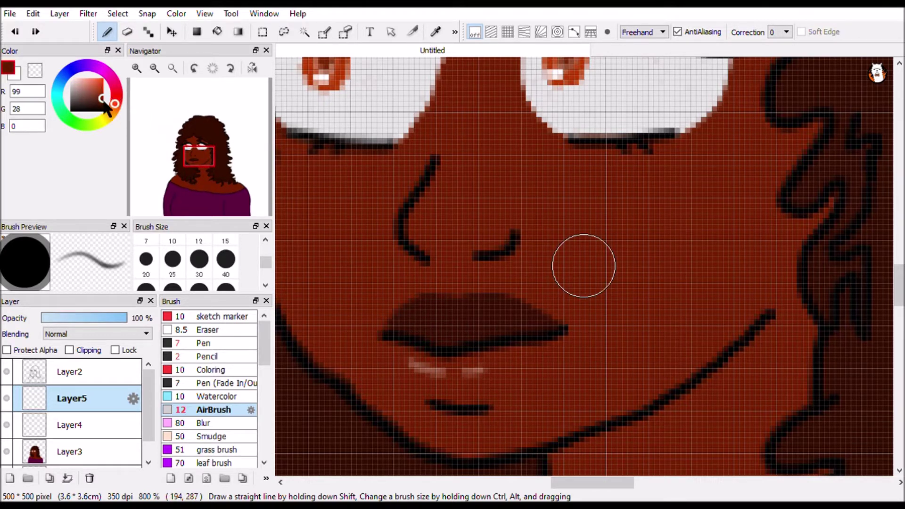
{"action": "mouse_move", "coordinate": [388, 356]}
{"action": "left_mouse_down"}
{"action": "mouse_move", "coordinate": [546, 347]}
{"action": "mouse_move", "coordinate": [471, 382]}
{"action": "left_mouse_up"}
{"action": "key", "text": "ctrl+z"}
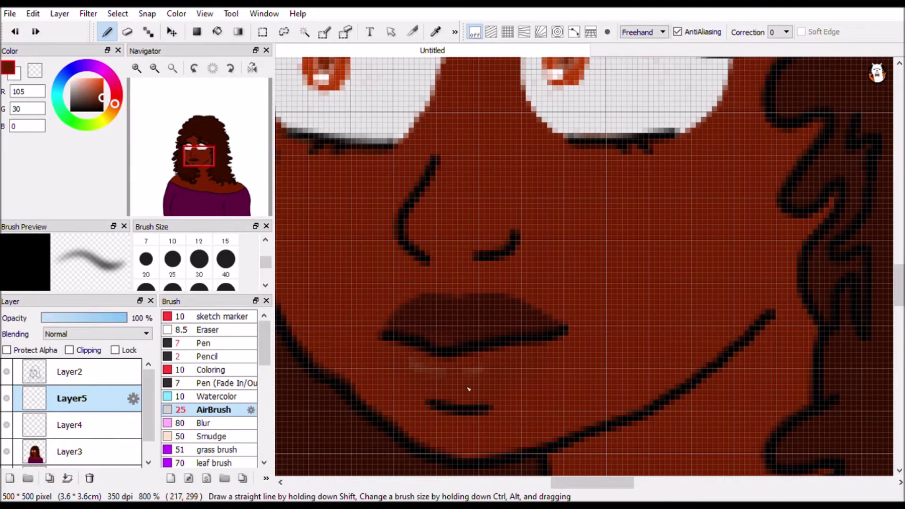
{"action": "scroll", "coordinate": [236, 206], "scroll_direction": "down", "scroll_amount": 5}
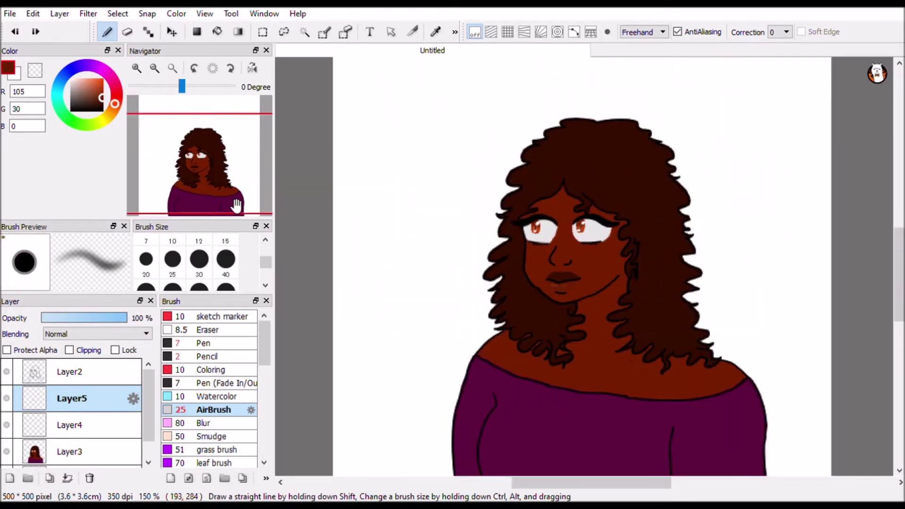
{"action": "scroll", "coordinate": [589, 229], "scroll_direction": "up", "scroll_amount": 2}
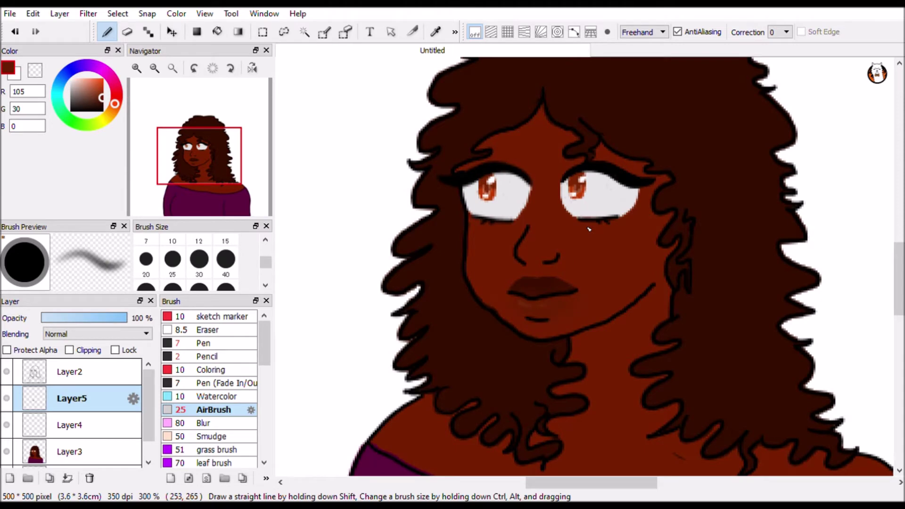
{"action": "left_click_drag", "start_coordinate": [519, 305], "coordinate": [547, 303]}
Try shading the lower lip with a dark purple at AirBrush size 25, and undo the strokes
{"action": "left_click", "coordinate": [109, 76]}
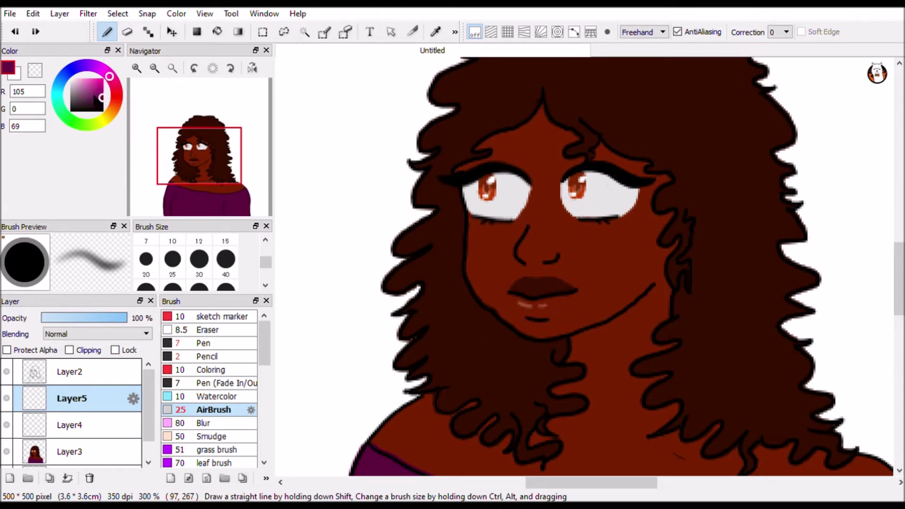
{"action": "left_click", "coordinate": [102, 102]}
{"action": "left_click", "coordinate": [103, 102]}
{"action": "left_click_drag", "start_coordinate": [525, 305], "coordinate": [556, 308]}
{"action": "key", "text": "ctrl+z"}
{"action": "key", "text": "ctrl+z"}
Try shading the lower lip with a dark brown, RGB 68, 31, 0, and undo the stroke
{"action": "left_click_drag", "start_coordinate": [117, 97], "coordinate": [113, 109]}
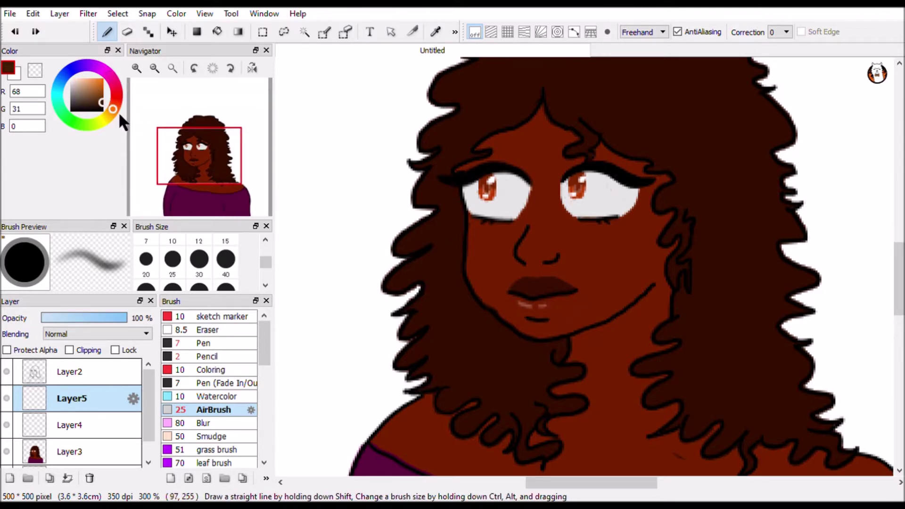
{"action": "left_click_drag", "start_coordinate": [519, 307], "coordinate": [568, 309]}
{"action": "key", "text": "ctrl+z"}
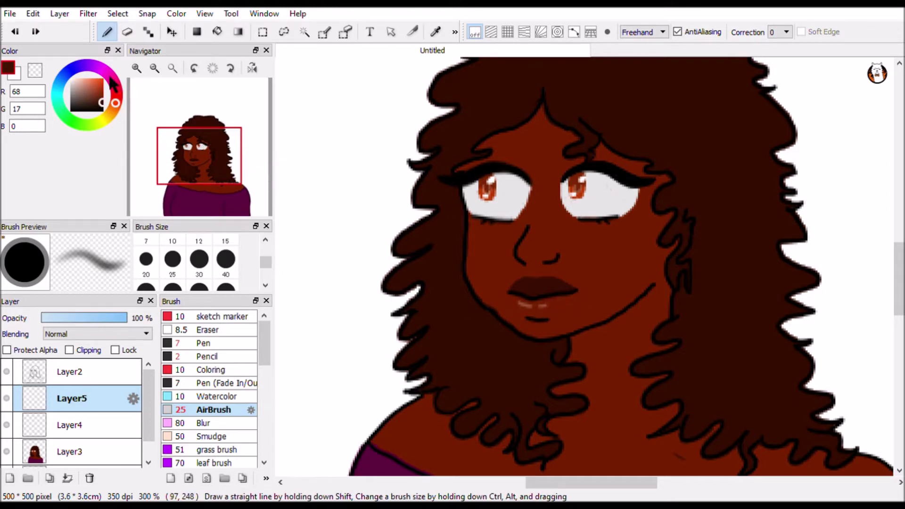
Try colouring the lower lip bright pink with the AirBrush at size 25, and undo the strokes
{"action": "left_click_drag", "start_coordinate": [116, 103], "coordinate": [113, 80]}
{"action": "left_click", "coordinate": [104, 79]}
{"action": "mouse_move", "coordinate": [524, 304]}
{"action": "left_mouse_down"}
{"action": "mouse_move", "coordinate": [550, 313]}
{"action": "mouse_move", "coordinate": [571, 295]}
{"action": "mouse_move", "coordinate": [540, 309]}
{"action": "mouse_move", "coordinate": [566, 300]}
{"action": "left_mouse_up"}
{"action": "key", "text": "ctrl+z"}
{"action": "key", "text": "ctrl+z"}
Try a pink lower lip, RGB 255, 0, 133, at AirBrush size 20 and 30% layer opacity, and undo it all
{"action": "left_click", "coordinate": [146, 280]}
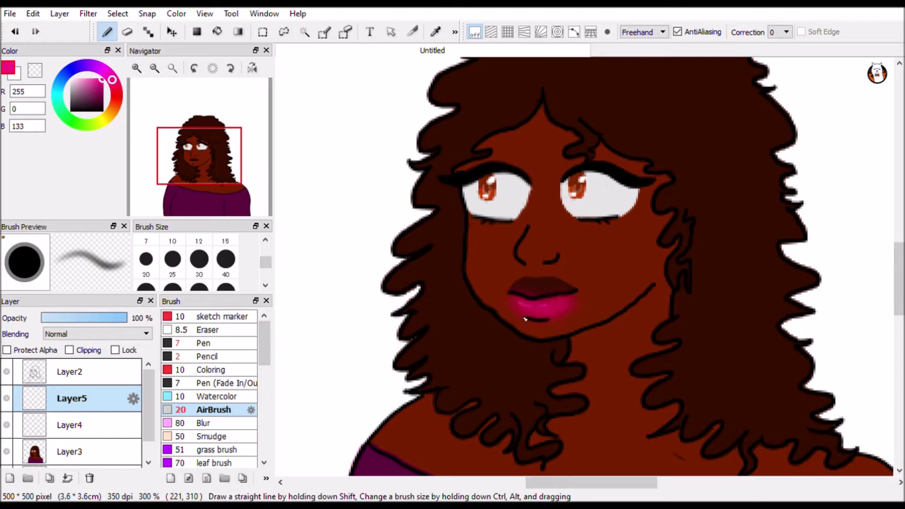
{"action": "left_click_drag", "start_coordinate": [69, 318], "coordinate": [74, 319]}
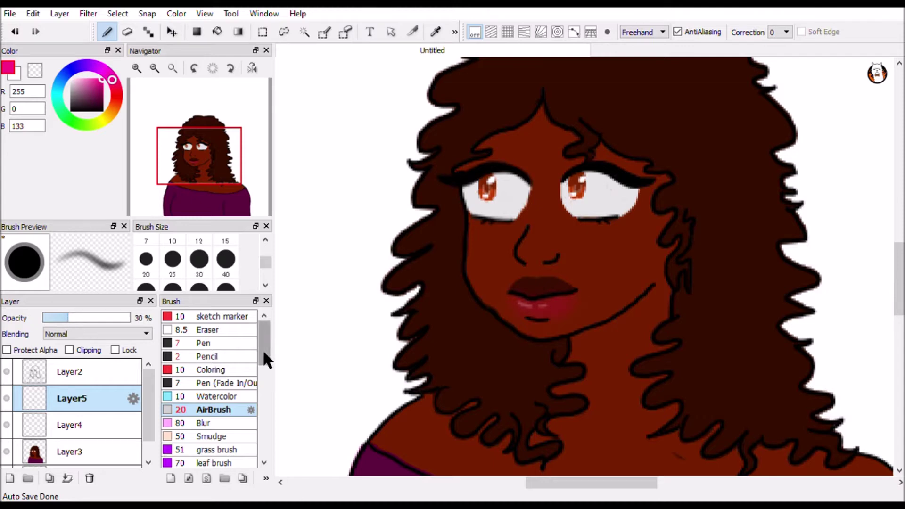
{"action": "left_click_drag", "start_coordinate": [74, 319], "coordinate": [131, 319]}
{"action": "key", "text": "ctrl+z"}
{"action": "key", "text": "ctrl+z"}
{"action": "key", "text": "ctrl+z"}
{"action": "key", "text": "ctrl+z"}
{"action": "key", "text": "ctrl+z"}
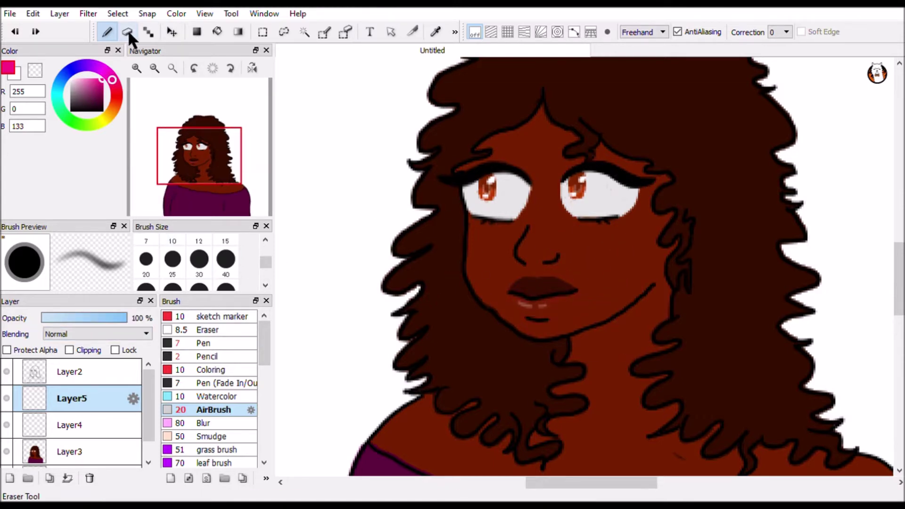
Sample the hair's dark brown, RGB 58, 14, 0, as the drawing colour
{"action": "left_click", "coordinate": [435, 32]}
{"action": "left_click", "coordinate": [443, 238]}
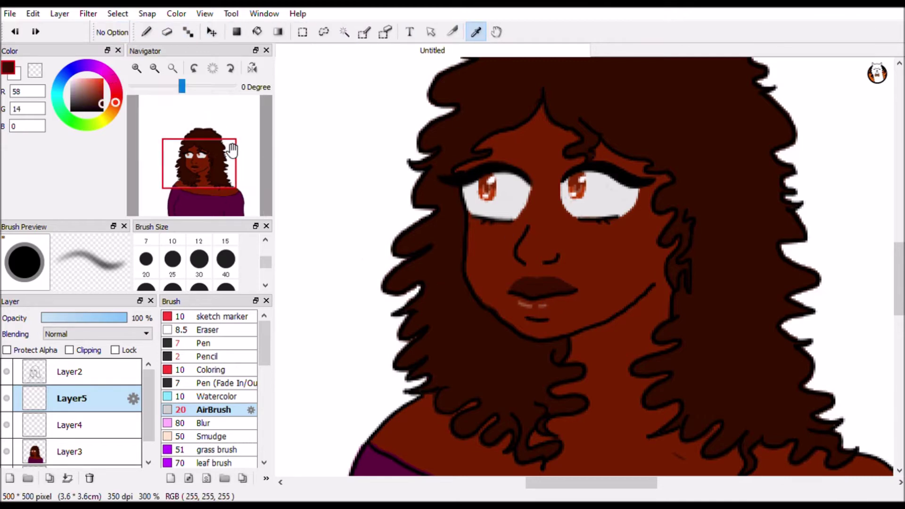
Redo the pink lower lip strokes and the layer opacity change for comparison, and undo them all again
{"action": "key", "text": "b"}
{"action": "key", "text": "ctrl+y"}
{"action": "key", "text": "e"}
{"action": "key", "text": "b"}
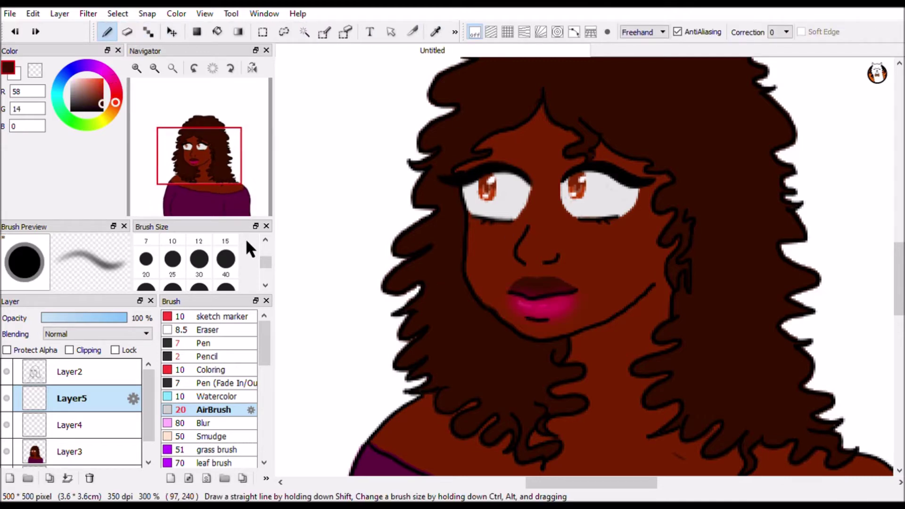
{"action": "key", "text": "e"}
{"action": "key", "text": "b"}
{"action": "key", "text": "ctrl+y"}
{"action": "key", "text": "ctrl+z"}
{"action": "key", "text": "ctrl+z"}
{"action": "key", "text": "ctrl+z"}
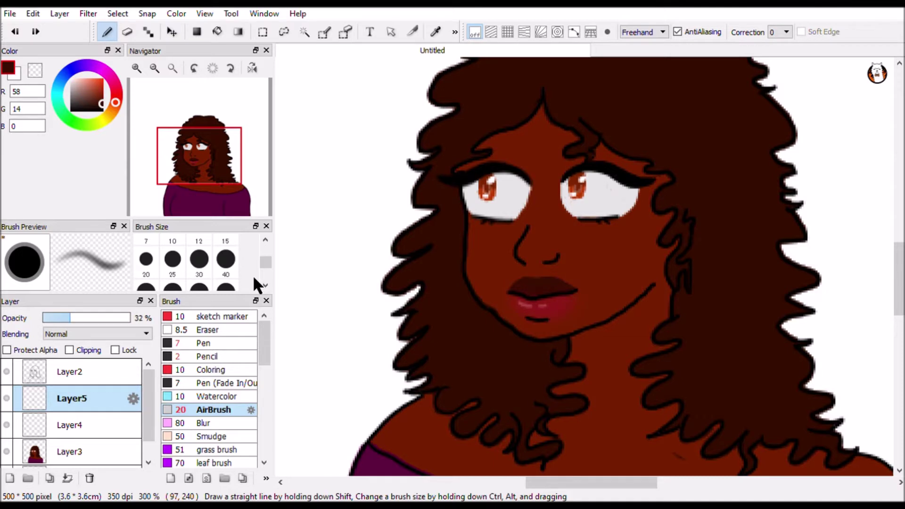
{"action": "key", "text": "ctrl+y"}
{"action": "key", "text": "ctrl+z"}
{"action": "key", "text": "ctrl+z"}
{"action": "key", "text": "ctrl+z"}
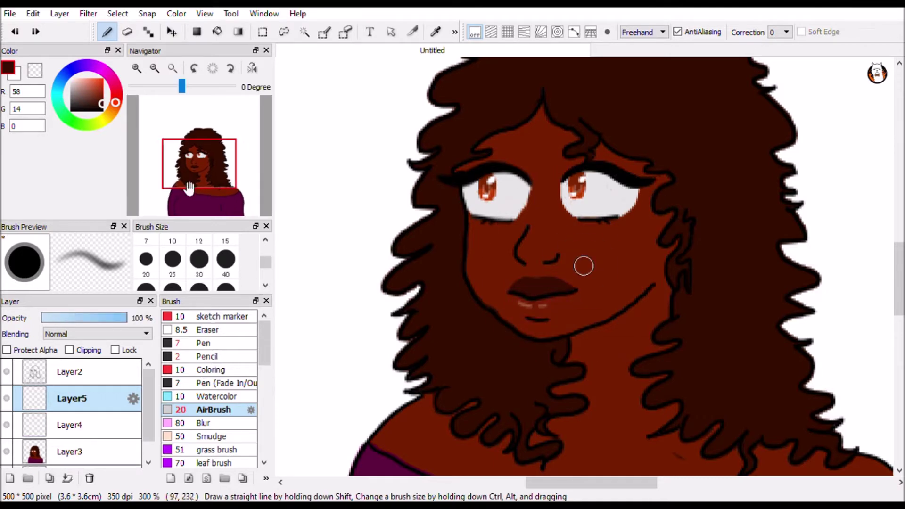
Shade the lower lip dark brown with the AirBrush on Layer5, and soften the lips on Layer3 with Blur at size 40
{"action": "left_click_drag", "start_coordinate": [516, 306], "coordinate": [569, 302]}
{"action": "key", "text": "ctrl+z"}
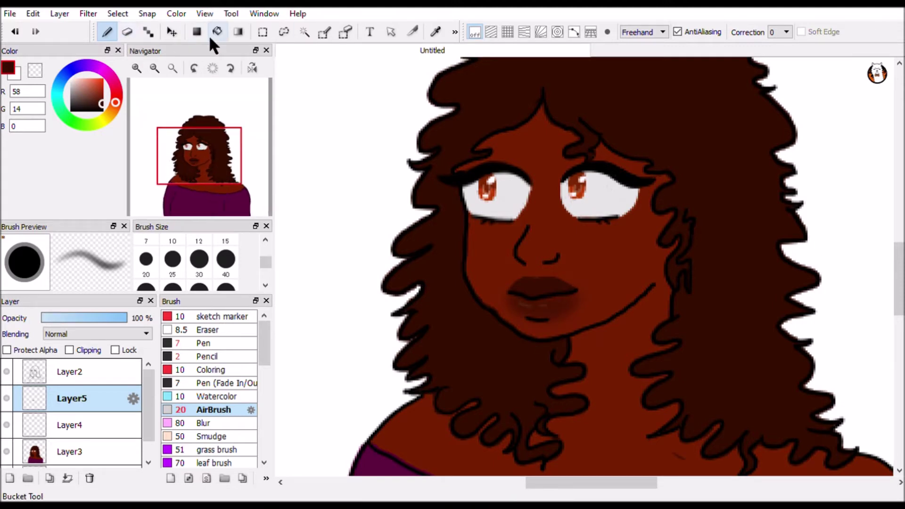
{"action": "left_click", "coordinate": [227, 422]}
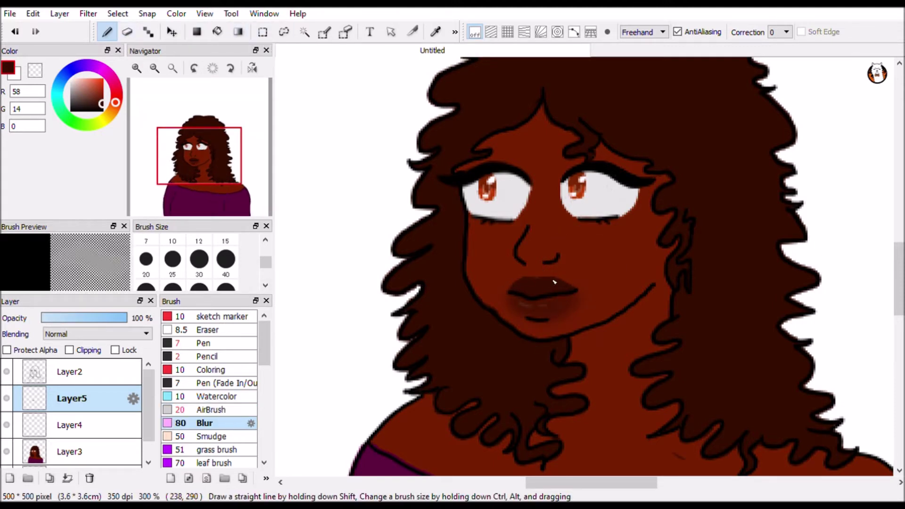
{"action": "left_click", "coordinate": [94, 448]}
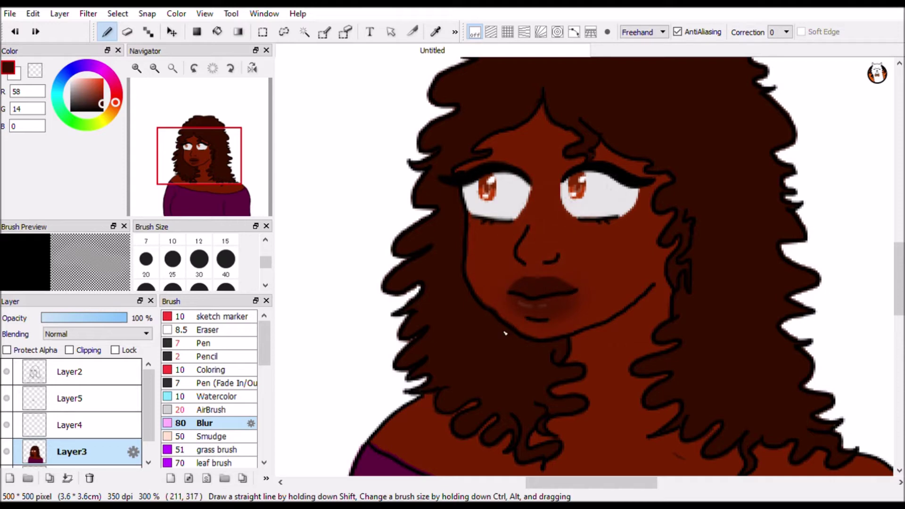
{"action": "left_click", "coordinate": [220, 264]}
Draw a short white highlight on the upper lip on Layer4 with the Pencil at size 2
{"action": "left_click", "coordinate": [81, 425]}
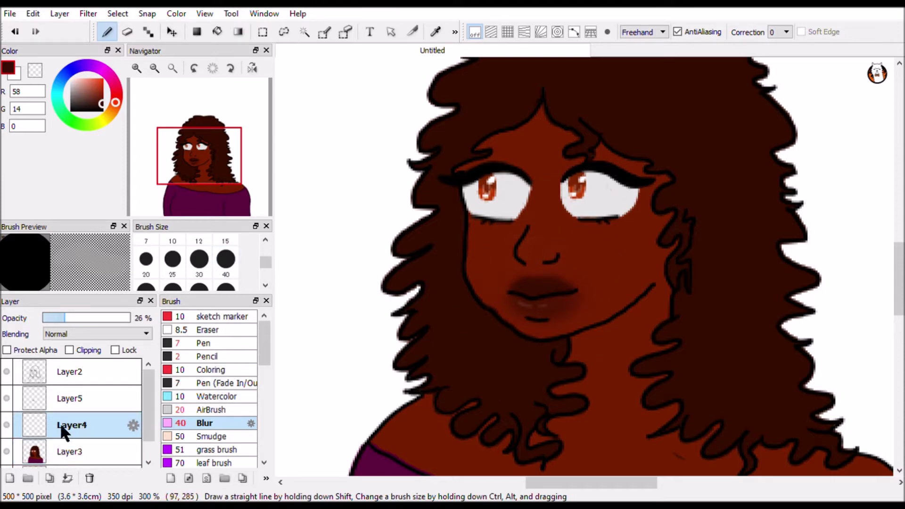
{"action": "left_click", "coordinate": [67, 80]}
{"action": "left_click", "coordinate": [223, 345]}
{"action": "left_click", "coordinate": [222, 356]}
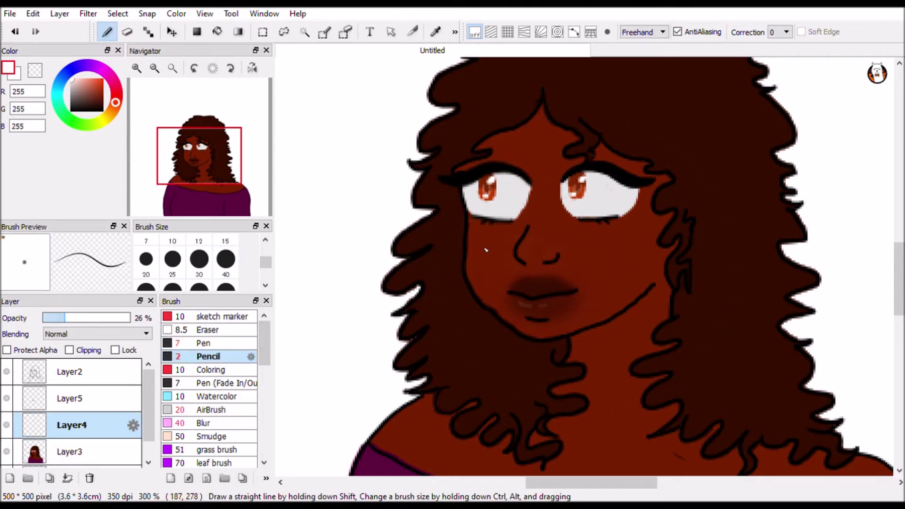
{"action": "scroll", "coordinate": [415, 313], "scroll_direction": "up", "scroll_amount": 3}
{"action": "scroll", "coordinate": [468, 299], "scroll_direction": "down", "scroll_amount": 2}
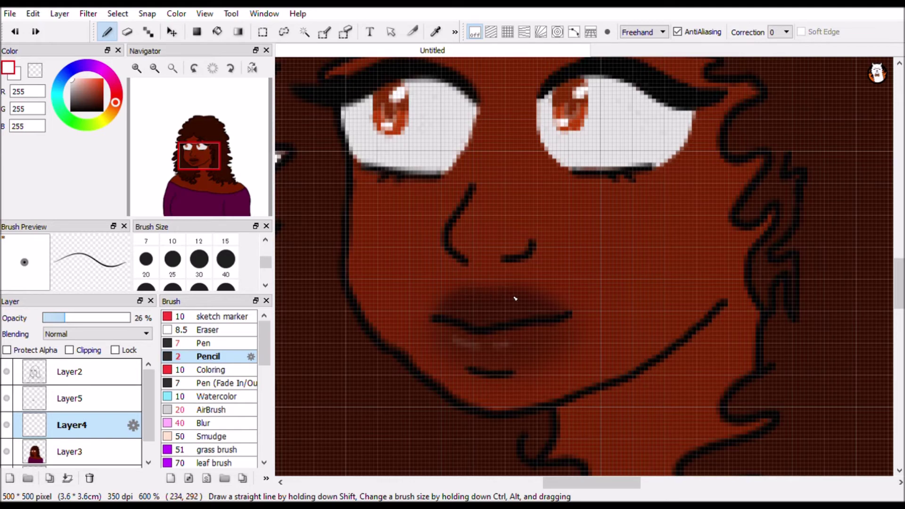
{"action": "left_click_drag", "start_coordinate": [469, 289], "coordinate": [510, 290]}
{"action": "key", "text": "ctrl+z"}
{"action": "scroll", "coordinate": [434, 303], "scroll_direction": "down", "scroll_amount": 3}
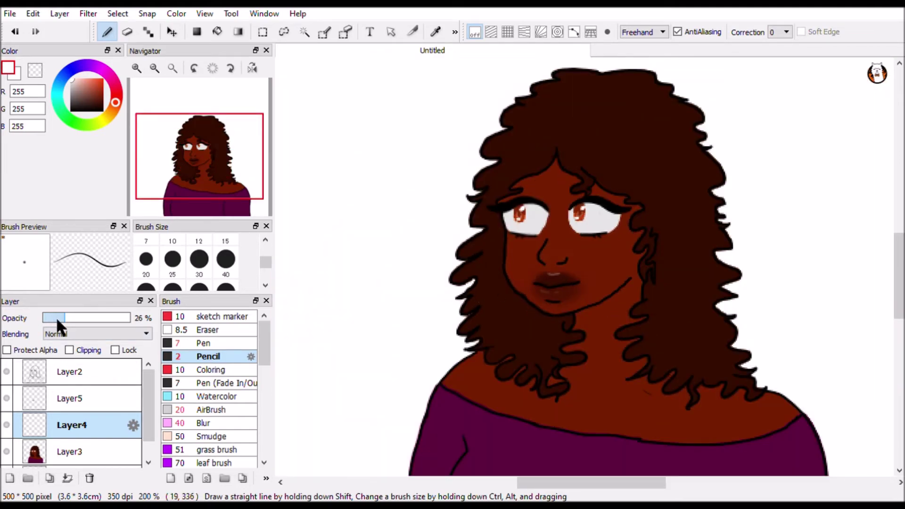
Redraw the upper lip's white highlight as a smaller mark on Layer4 at 26% opacity
{"action": "left_click_drag", "start_coordinate": [57, 319], "coordinate": [61, 318]}
{"action": "left_click_drag", "start_coordinate": [78, 320], "coordinate": [130, 307]}
{"action": "scroll", "coordinate": [473, 313], "scroll_direction": "up", "scroll_amount": 3}
{"action": "mouse_move", "coordinate": [443, 296]}
{"action": "left_mouse_down"}
{"action": "mouse_move", "coordinate": [489, 299]}
{"action": "mouse_move", "coordinate": [480, 296]}
{"action": "left_mouse_up"}
{"action": "key", "text": "ctrl+z"}
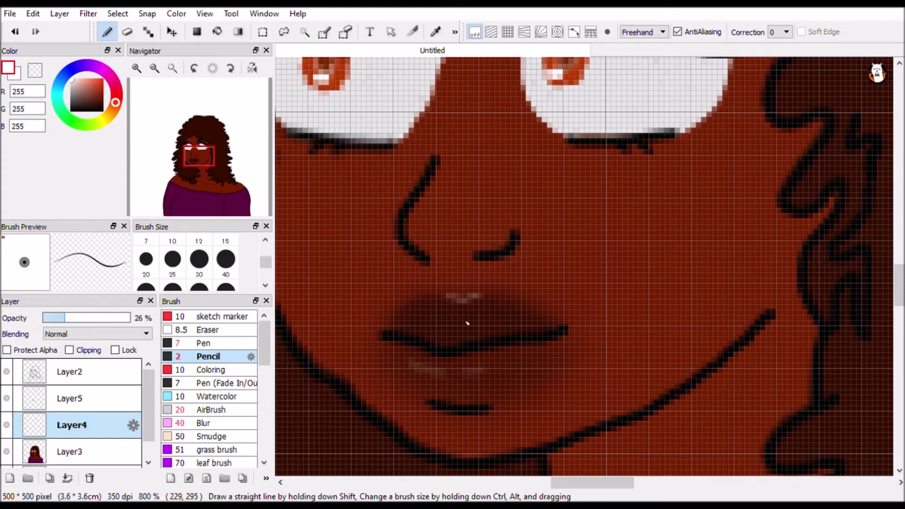
{"action": "scroll", "coordinate": [467, 324], "scroll_direction": "down", "scroll_amount": 3}
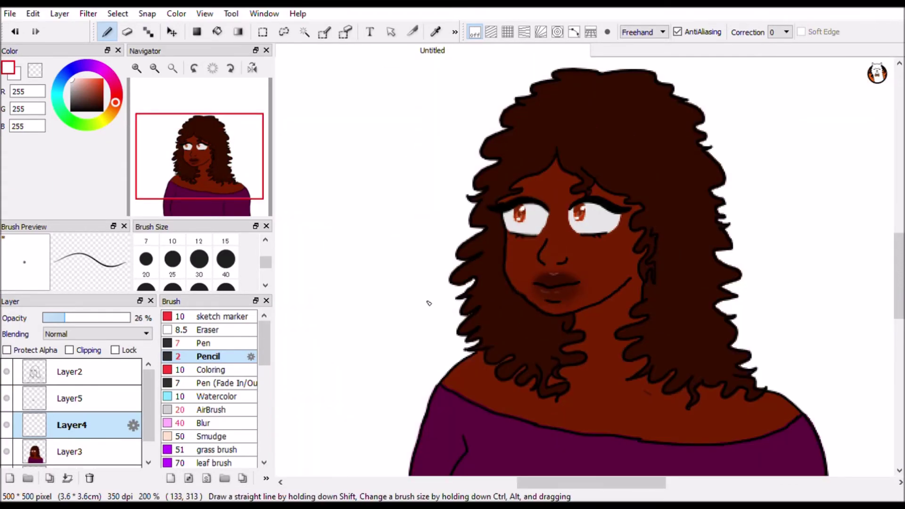
Merge Layer4 and Layer5 down into Layer3
{"action": "scroll", "coordinate": [475, 309], "scroll_direction": "down", "scroll_amount": 2}
{"action": "scroll", "coordinate": [574, 299], "scroll_direction": "up", "scroll_amount": 2}
{"action": "scroll", "coordinate": [574, 299], "scroll_direction": "down", "scroll_amount": 1}
{"action": "left_click", "coordinate": [68, 478]}
{"action": "left_click", "coordinate": [13, 397]}
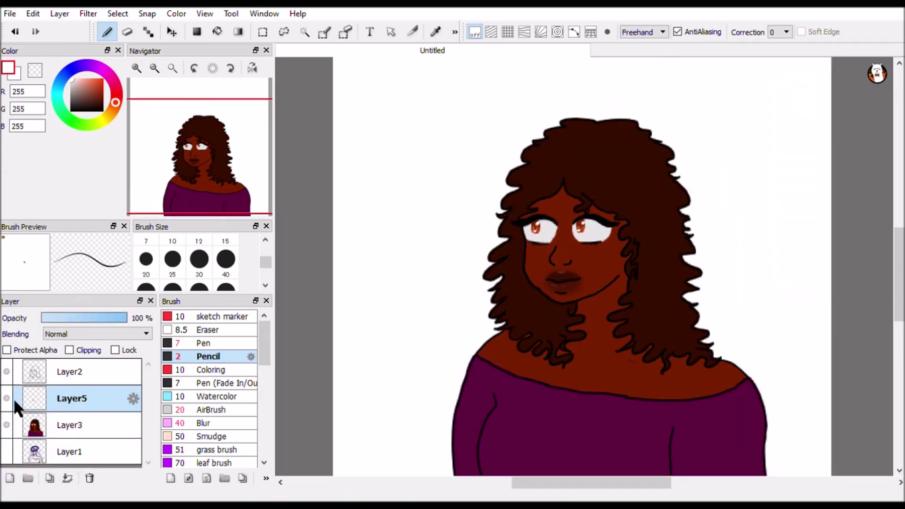
{"action": "left_click", "coordinate": [68, 478]}
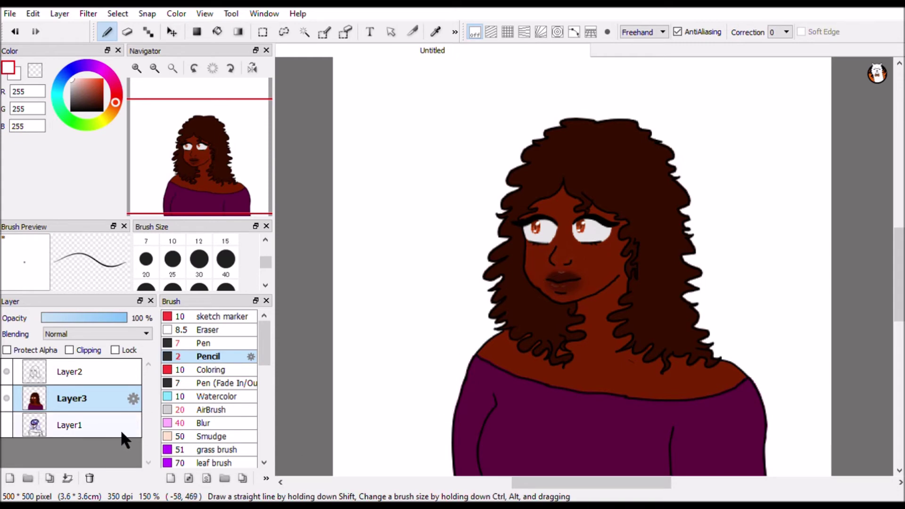
Set the drawing colour to magenta, RGB 177, 0, 116
{"action": "left_click", "coordinate": [110, 76]}
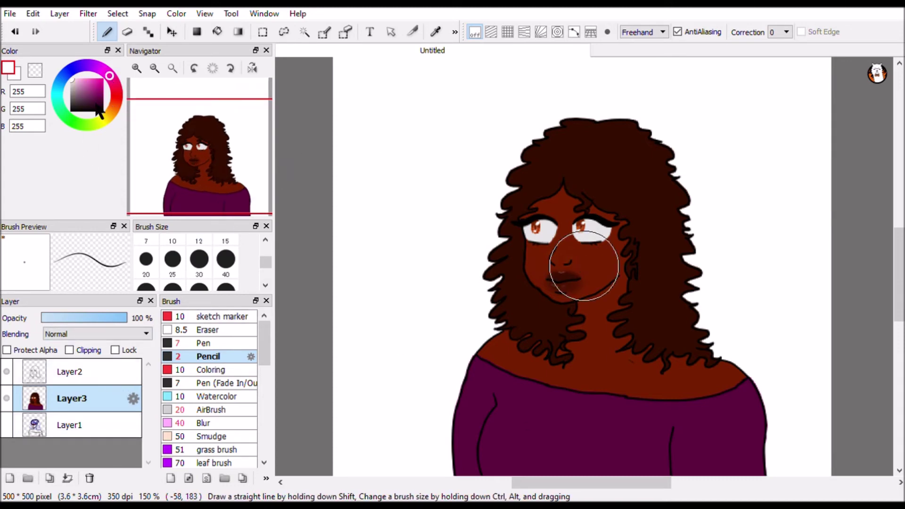
{"action": "left_click_drag", "start_coordinate": [99, 111], "coordinate": [101, 88]}
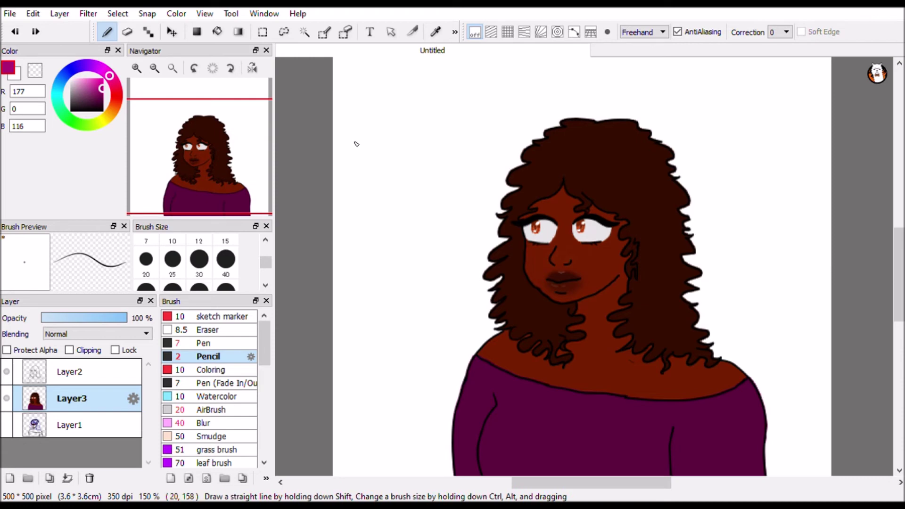
Handwrite "I'm tired" with a small sad face in the blank area beside the head, and erase it
{"action": "mouse_move", "coordinate": [370, 133]}
{"action": "left_mouse_down"}
{"action": "mouse_move", "coordinate": [389, 150]}
{"action": "mouse_move", "coordinate": [366, 206]}
{"action": "mouse_move", "coordinate": [414, 158]}
{"action": "mouse_move", "coordinate": [468, 175]}
{"action": "left_mouse_up"}
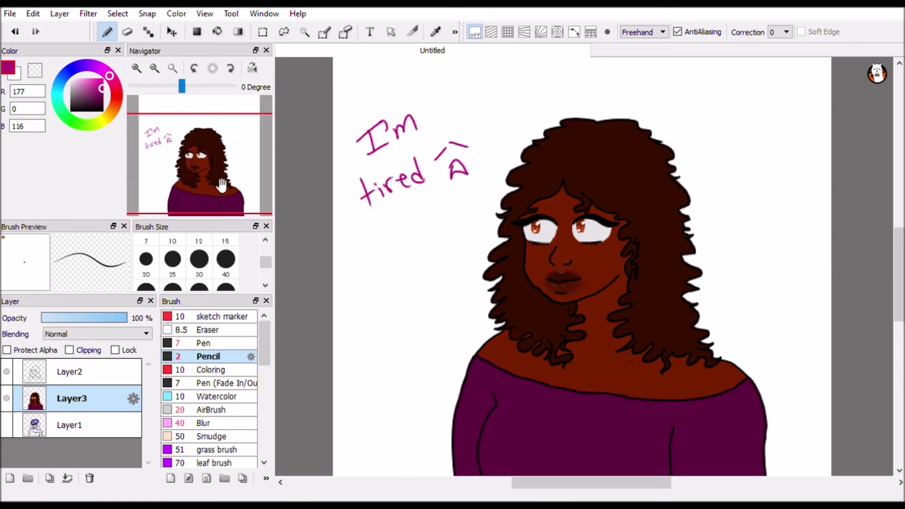
{"action": "key", "text": "e"}
{"action": "mouse_move", "coordinate": [390, 136]}
{"action": "left_mouse_down"}
{"action": "mouse_move", "coordinate": [373, 188]}
{"action": "mouse_move", "coordinate": [458, 193]}
{"action": "mouse_move", "coordinate": [410, 182]}
{"action": "left_mouse_up"}
Handwrite "I have finals tomorrow" and "It's 10:22 pm rn" with a sad face beside the hair, and erase it all
{"action": "key", "text": "b"}
{"action": "mouse_move", "coordinate": [374, 140]}
{"action": "left_mouse_down"}
{"action": "mouse_move", "coordinate": [414, 137]}
{"action": "mouse_move", "coordinate": [378, 201]}
{"action": "mouse_move", "coordinate": [533, 97]}
{"action": "left_mouse_up"}
{"action": "mouse_move", "coordinate": [365, 257]}
{"action": "left_mouse_down"}
{"action": "mouse_move", "coordinate": [375, 236]}
{"action": "mouse_move", "coordinate": [392, 235]}
{"action": "mouse_move", "coordinate": [513, 143]}
{"action": "mouse_move", "coordinate": [519, 151]}
{"action": "left_mouse_up"}
{"action": "mouse_move", "coordinate": [426, 272]}
{"action": "left_mouse_down"}
{"action": "mouse_move", "coordinate": [445, 246]}
{"action": "mouse_move", "coordinate": [457, 278]}
{"action": "left_mouse_up"}
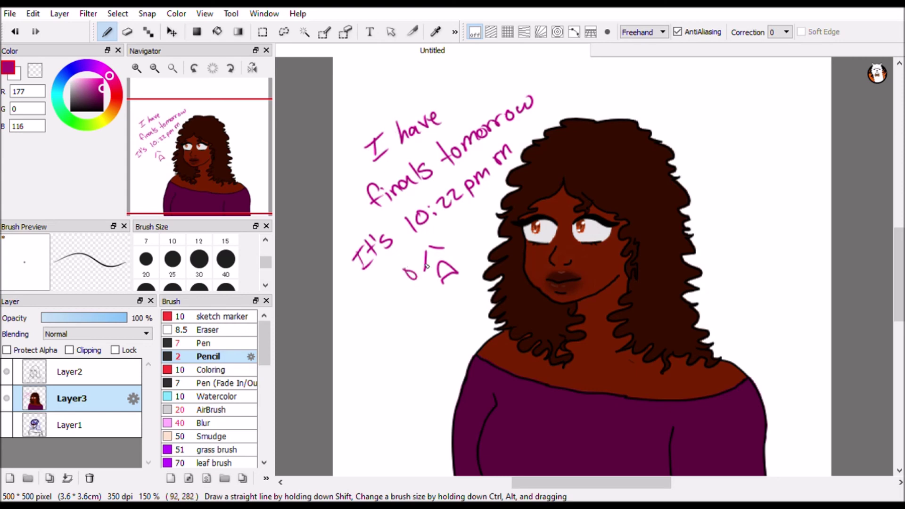
{"action": "key", "text": "w"}
{"action": "key", "text": "e"}
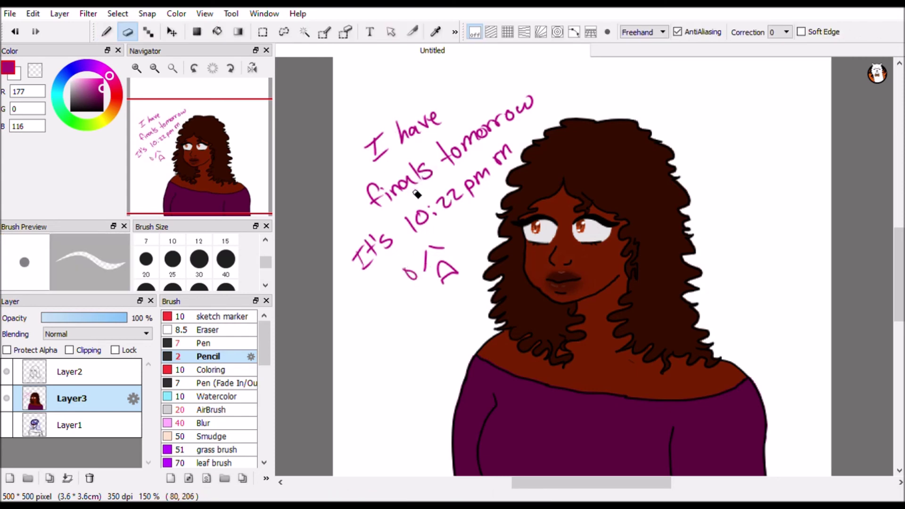
{"action": "mouse_move", "coordinate": [395, 132]}
{"action": "left_mouse_down"}
{"action": "mouse_move", "coordinate": [386, 148]}
{"action": "mouse_move", "coordinate": [497, 127]}
{"action": "mouse_move", "coordinate": [367, 287]}
{"action": "mouse_move", "coordinate": [437, 277]}
{"action": "mouse_move", "coordinate": [462, 194]}
{"action": "mouse_move", "coordinate": [512, 159]}
{"action": "left_mouse_up"}
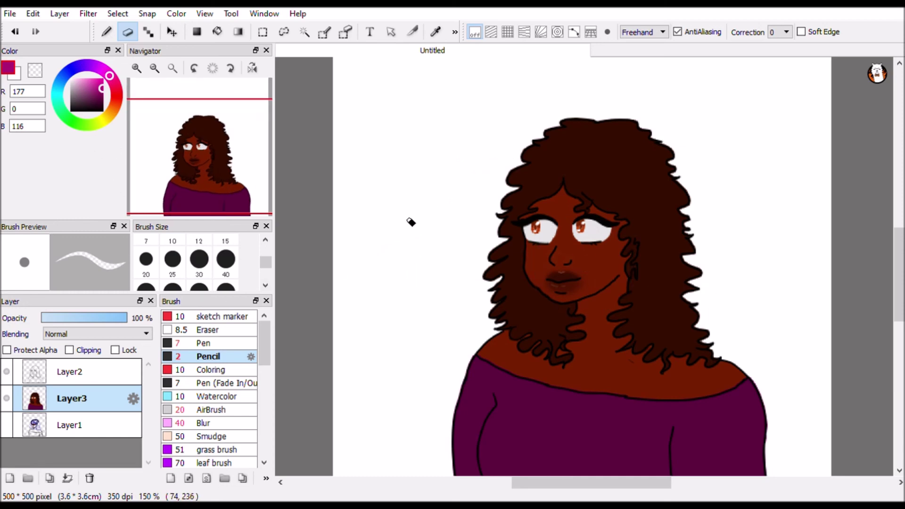
Sign the drawing with a small magenta Pencil signature on the white background beside the upper hair
{"action": "key", "text": "b"}
{"action": "left_click_drag", "start_coordinate": [525, 136], "coordinate": [520, 151]}
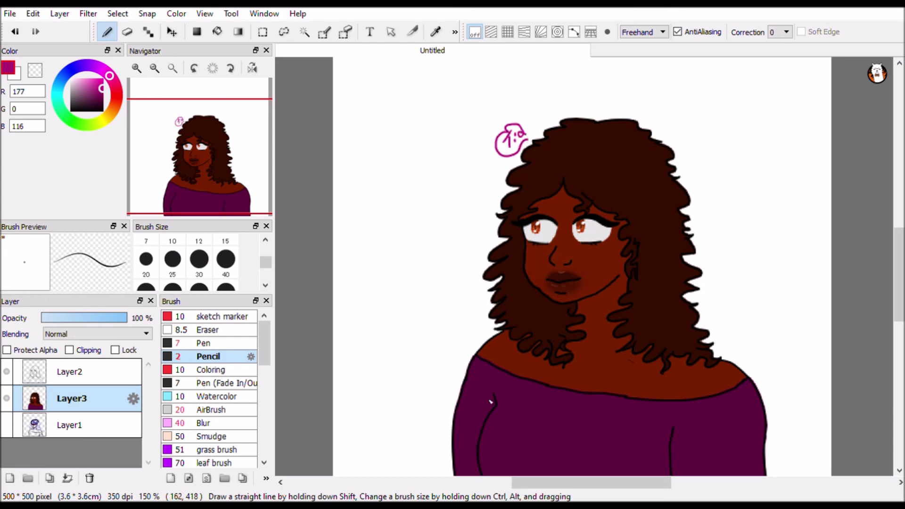